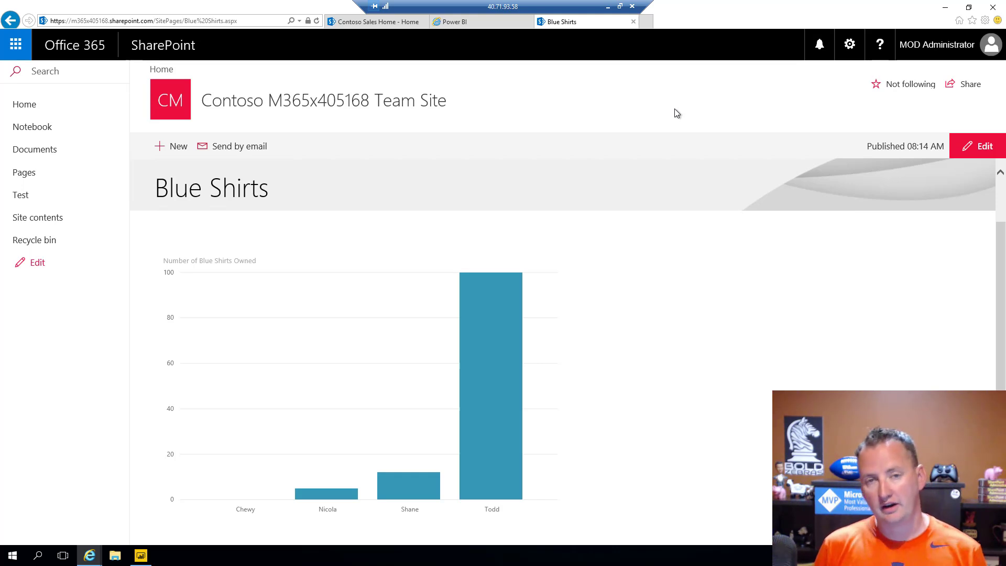
Minimize the Blue Shirts SharePoint page browser to reveal the remote desktop.
{"action": "left_click", "coordinate": [945, 8]}
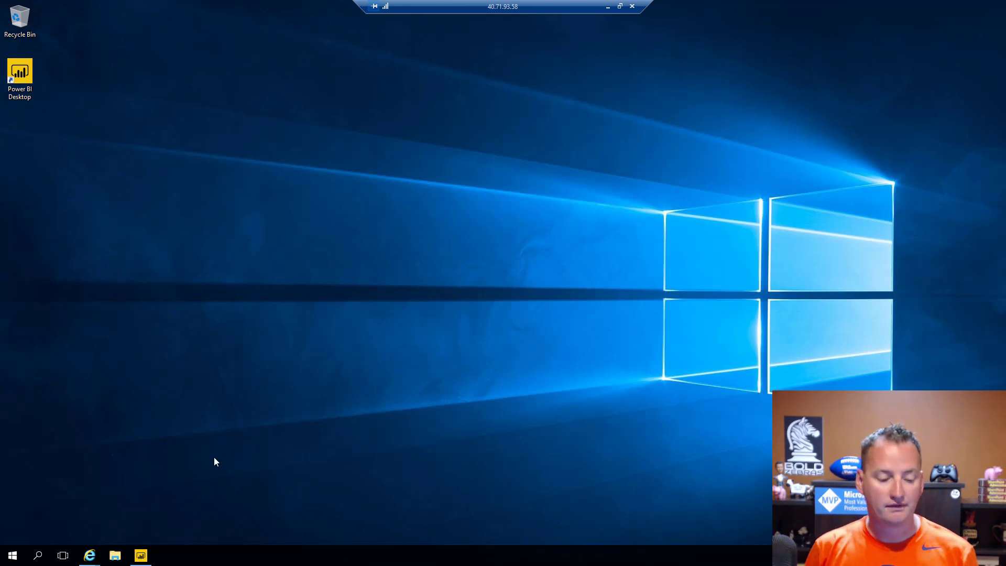
From Power BI's Download menu, get the Data Gateway installer and run it.
{"action": "mouse_move", "coordinate": [89, 557]}
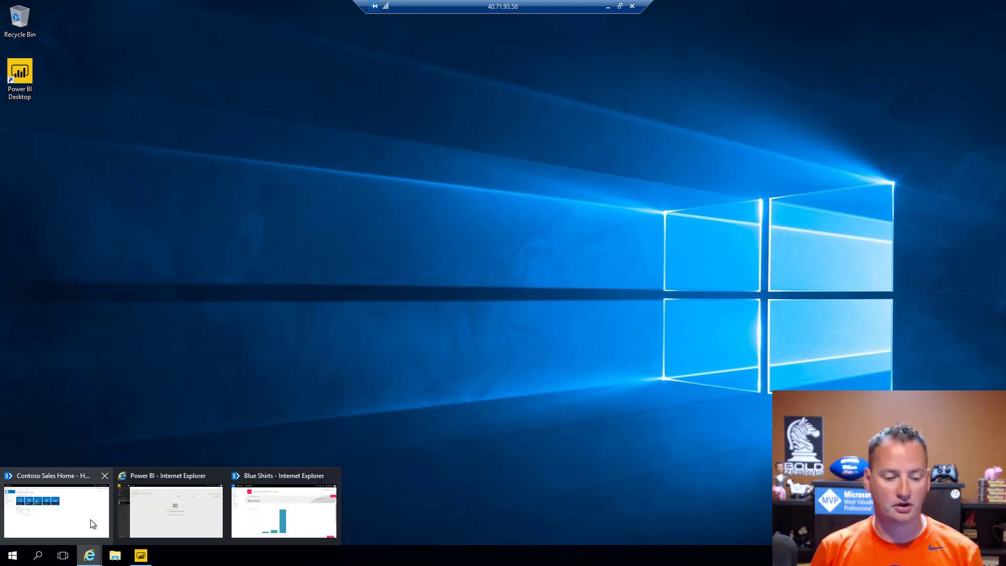
{"action": "left_click", "coordinate": [158, 508]}
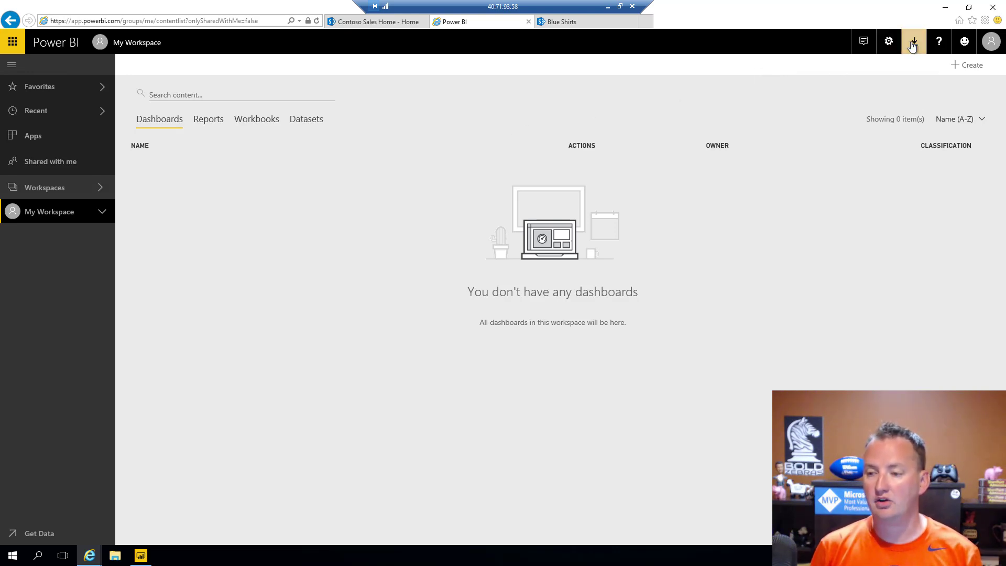
{"action": "left_click", "coordinate": [912, 46]}
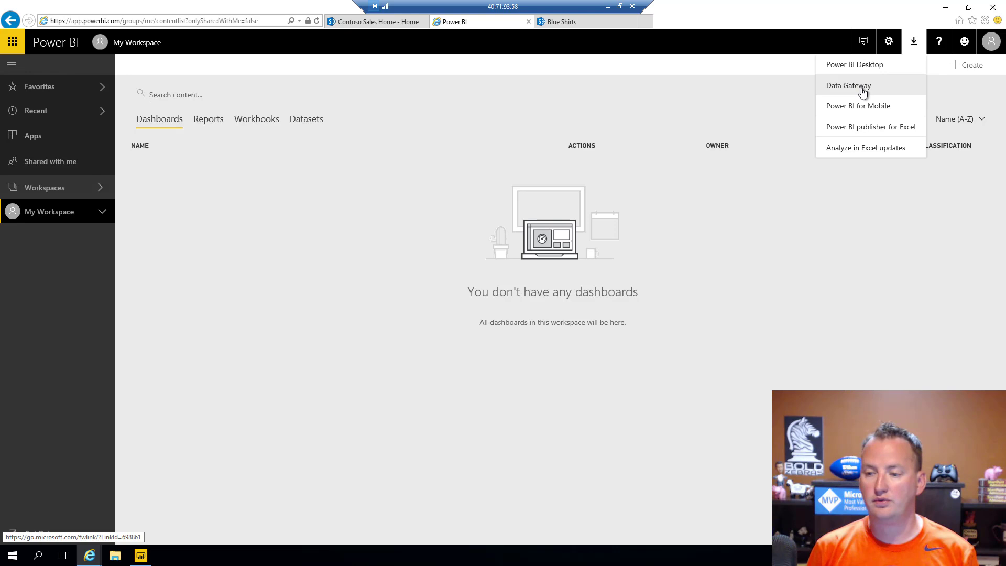
{"action": "left_click", "coordinate": [871, 93]}
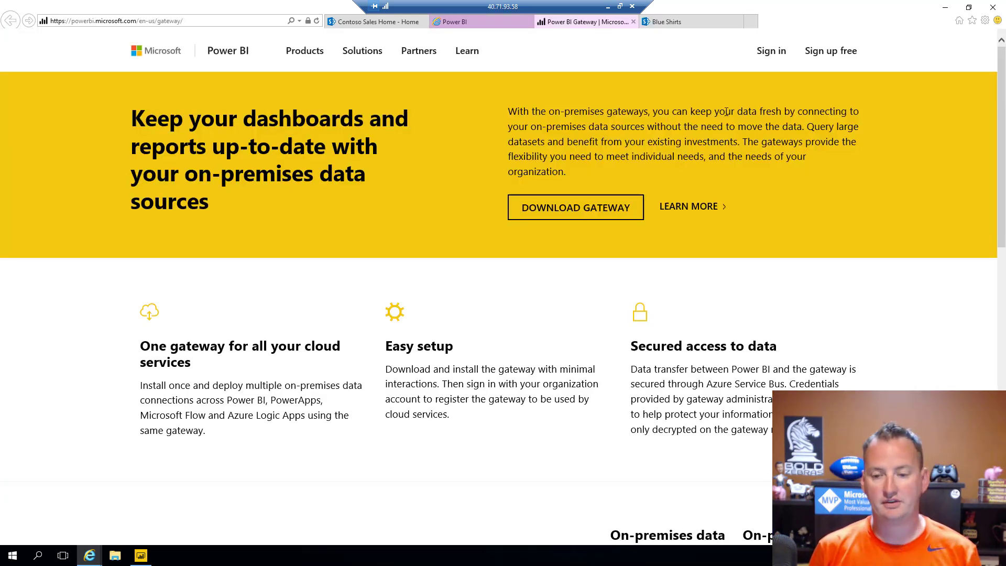
{"action": "left_click", "coordinate": [562, 209]}
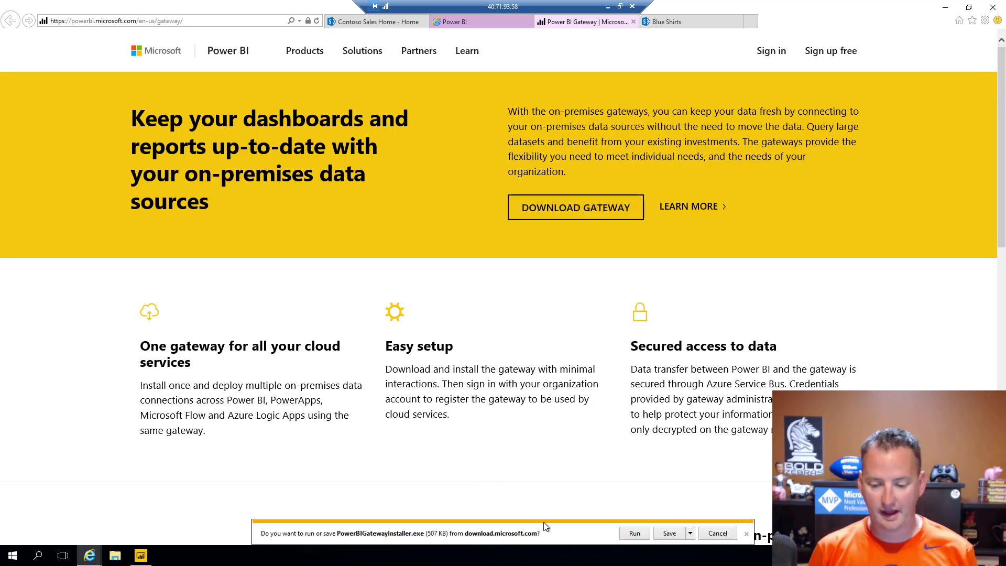
{"action": "left_click", "coordinate": [632, 533]}
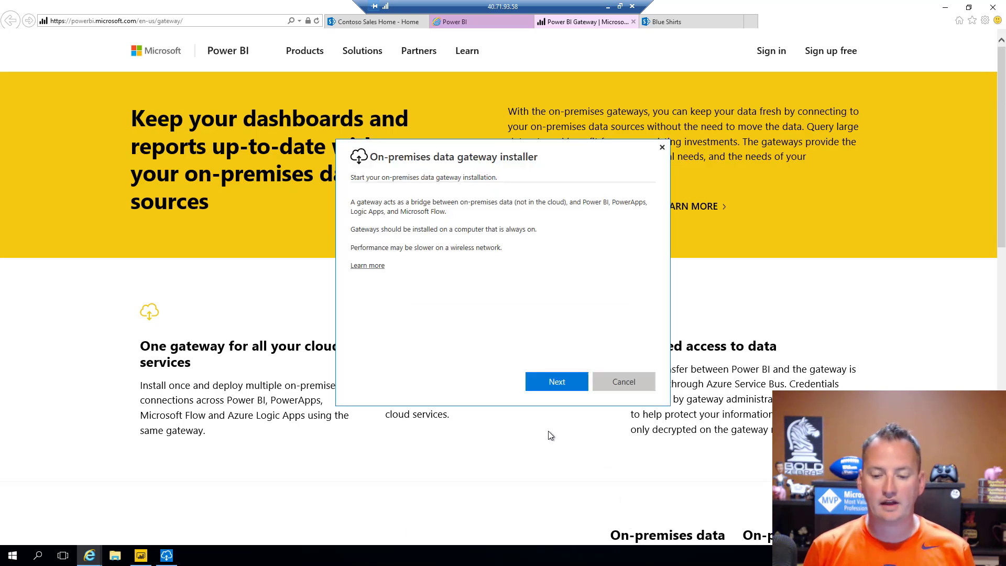
Install the recommended On-premises data gateway to C:\Program Files\On-premises data gateway, accepting the terms.
{"action": "left_click", "coordinate": [550, 383]}
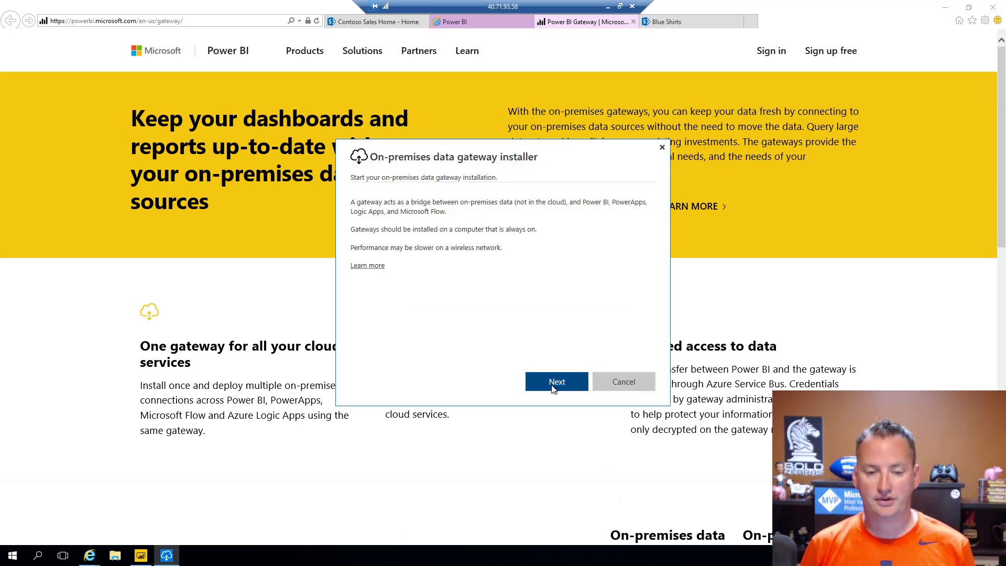
{"action": "left_click", "coordinate": [945, 7]}
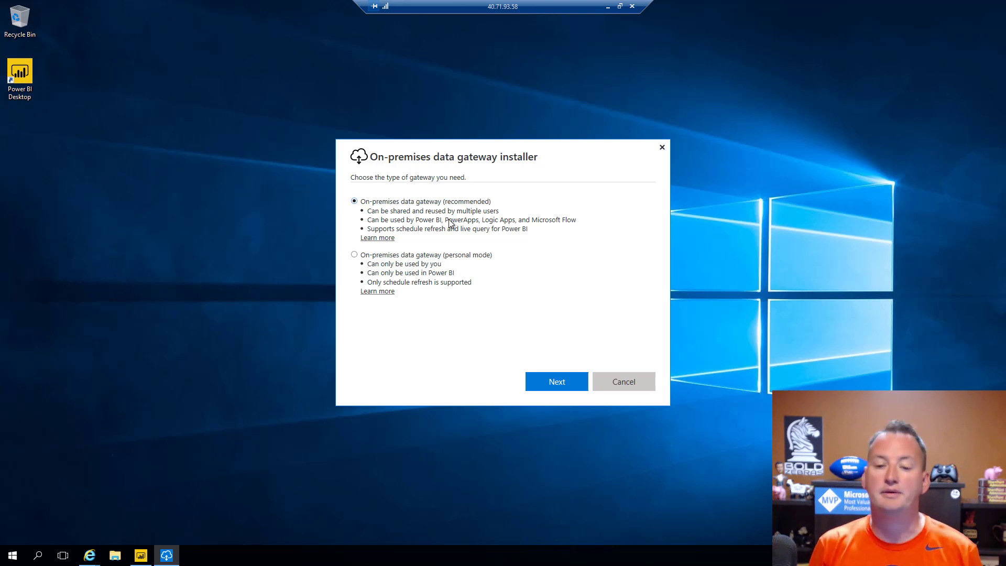
{"action": "left_click", "coordinate": [556, 385]}
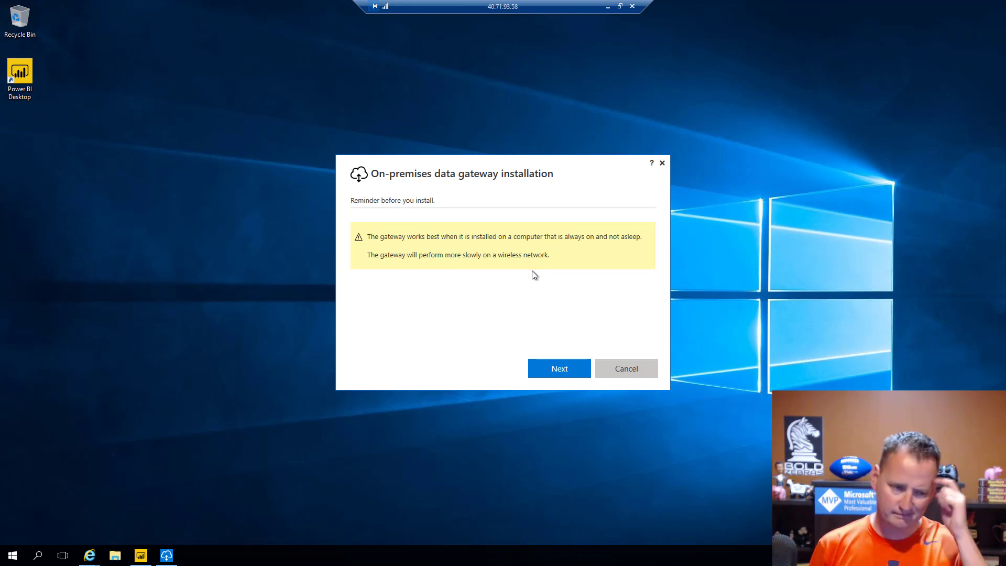
{"action": "left_click", "coordinate": [558, 375]}
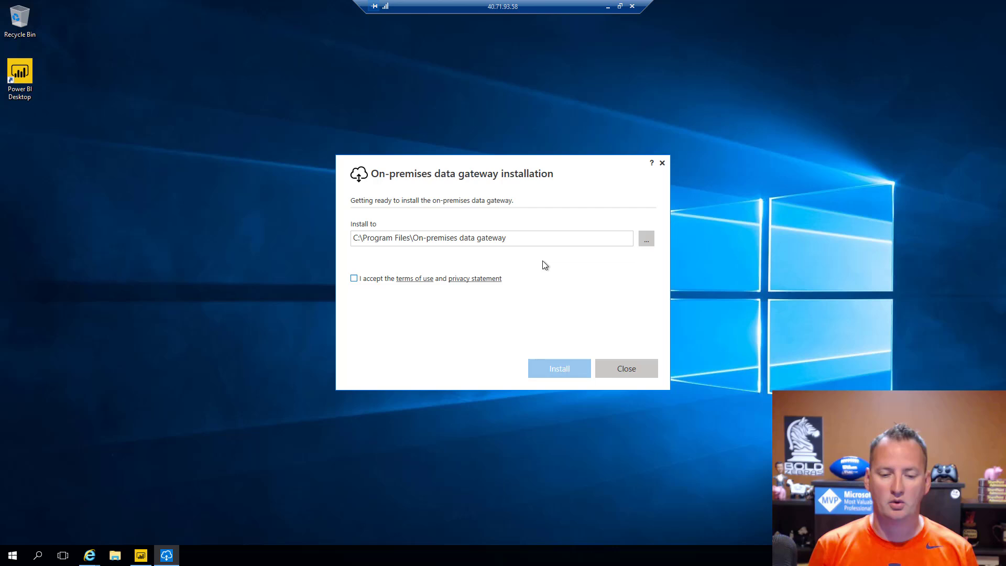
{"action": "left_click", "coordinate": [367, 280]}
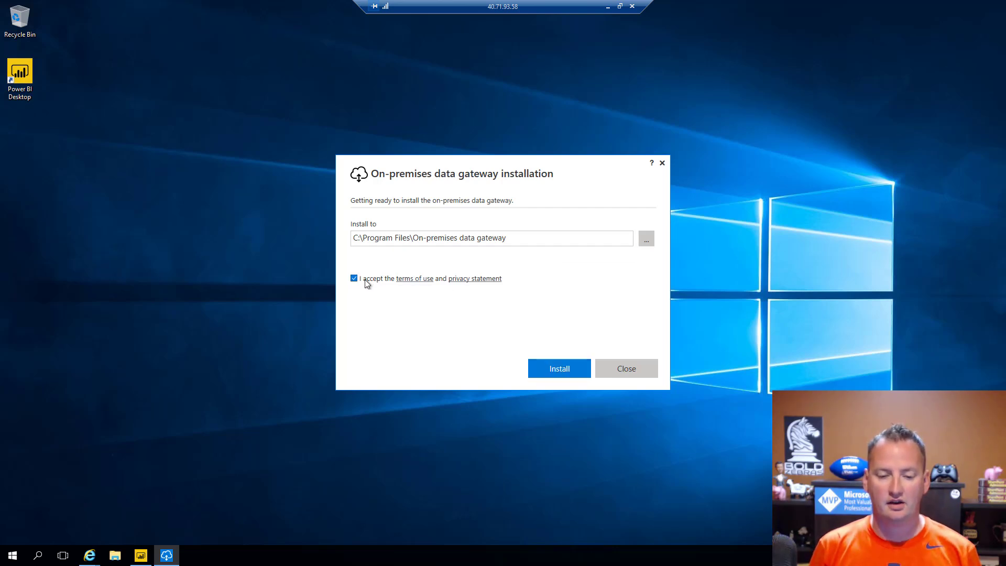
{"action": "left_click", "coordinate": [561, 370]}
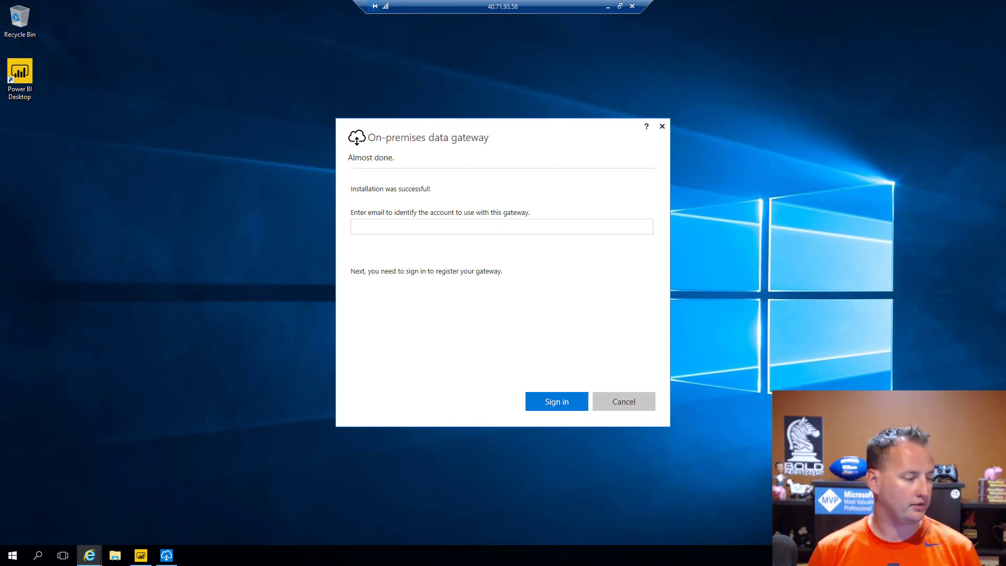
Sign in to the gateway installer by pasting the admin account's e-mail address.
{"action": "left_click", "coordinate": [365, 231]}
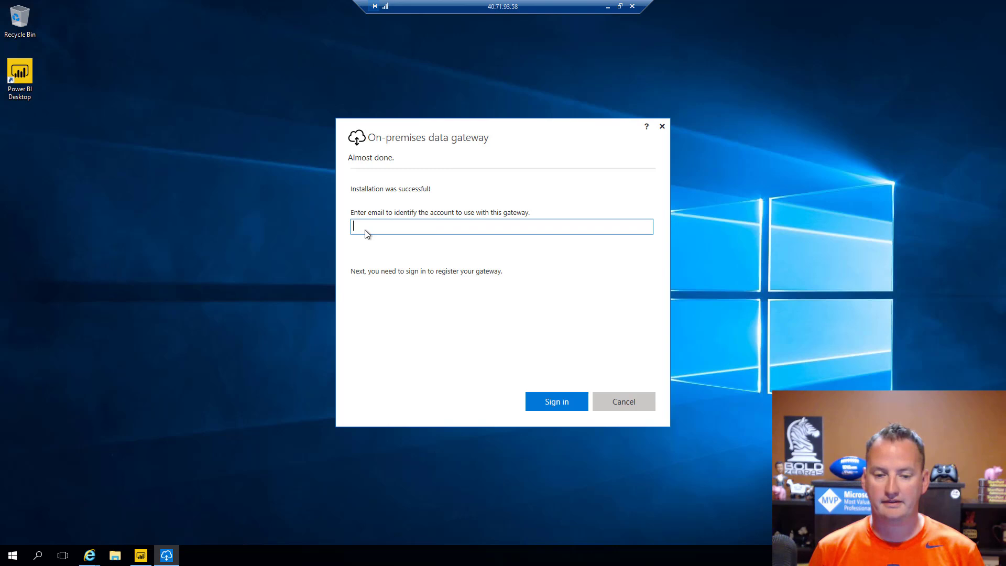
{"action": "key", "text": "ctrl+v"}
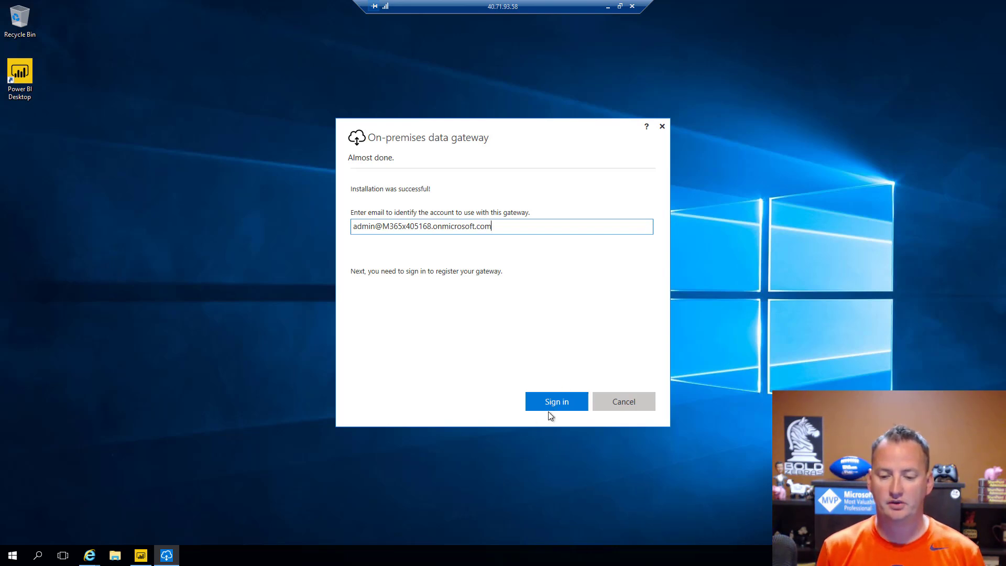
{"action": "left_click", "coordinate": [564, 402]}
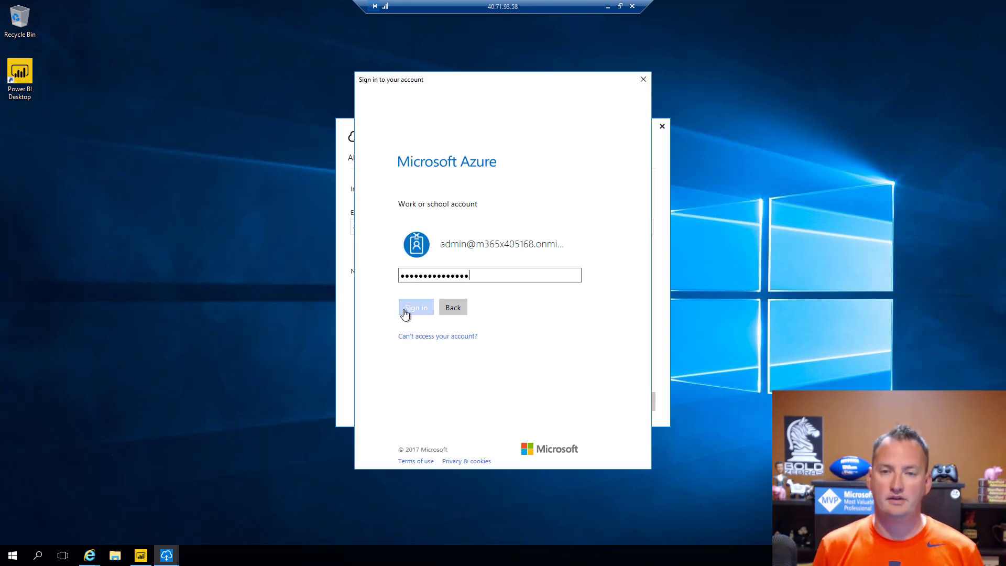
{"action": "left_click", "coordinate": [405, 312]}
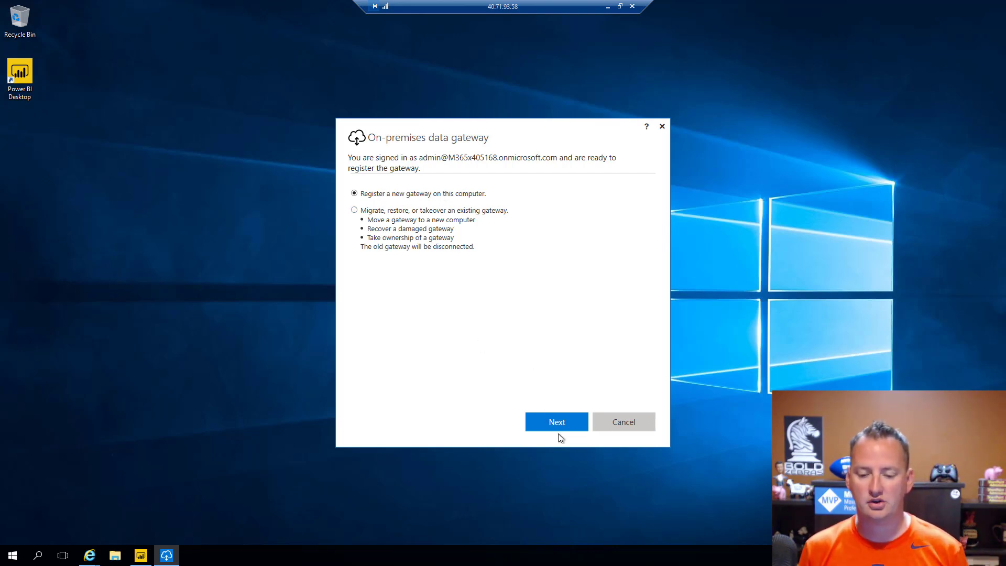
Register a new gateway, naming it the user's video gateway, and enter the recovery key twice.
{"action": "left_click", "coordinate": [559, 420]}
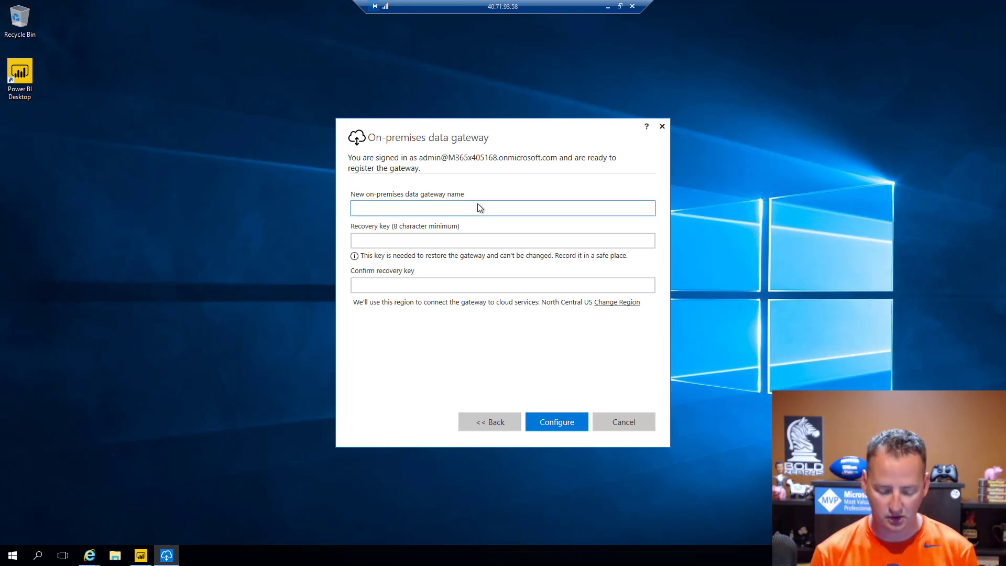
{"action": "type", "text": "Shane"}
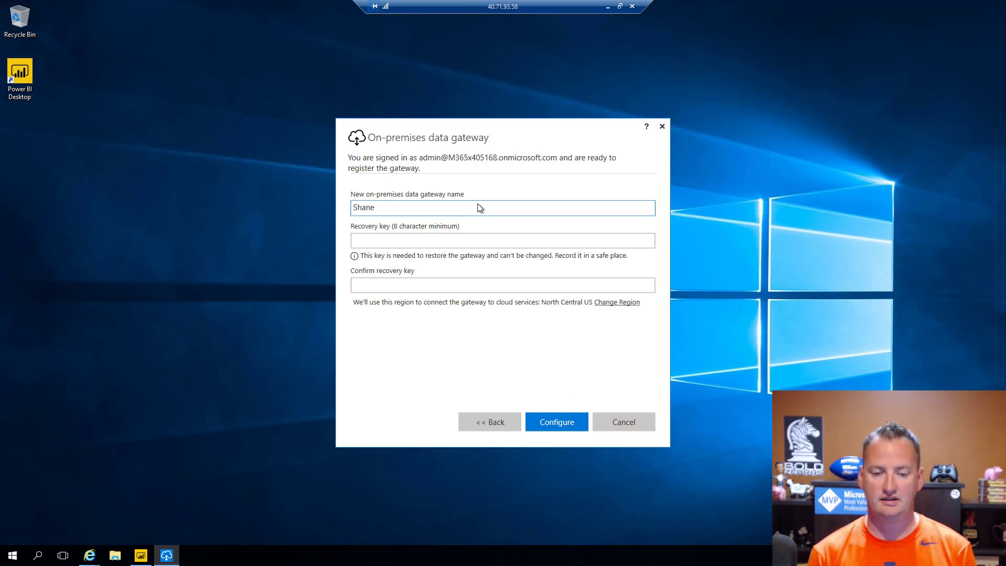
{"action": "type", "text": "'s video gat"}
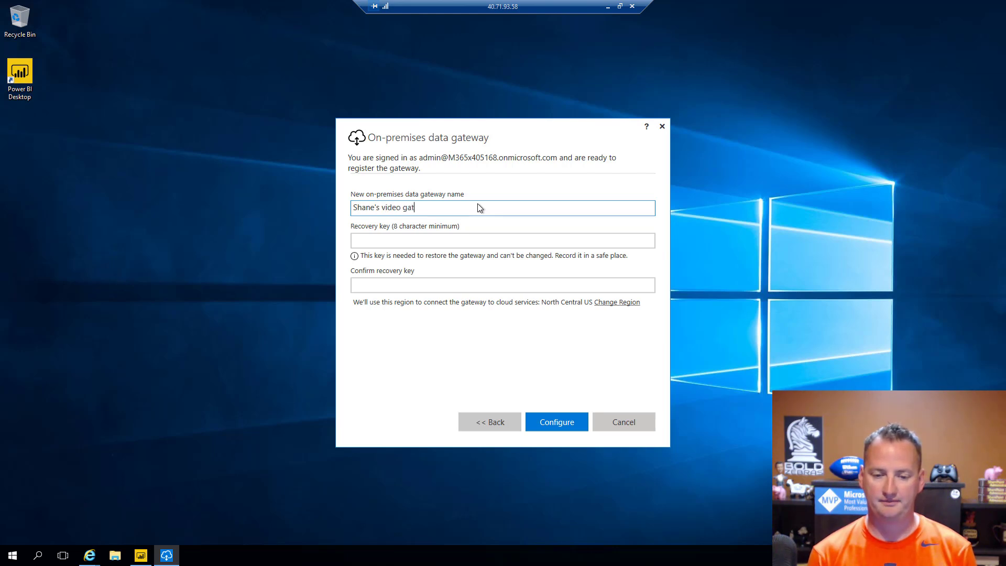
{"action": "type", "text": "eway"}
{"action": "key", "text": "Tab"}
{"action": "type", "text": "••"}
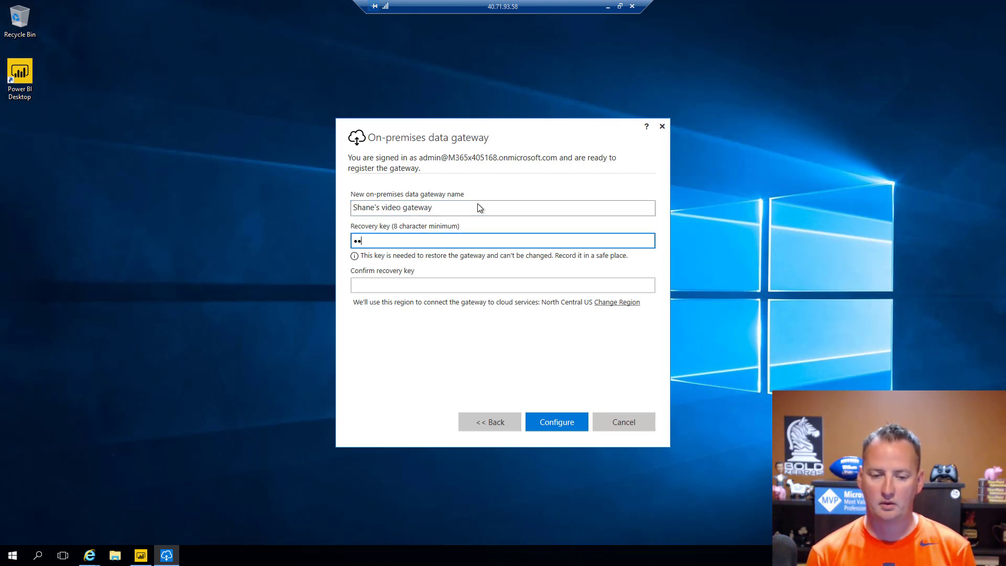
{"action": "type", "text": "••••••••••"}
{"action": "key", "text": "Tab"}
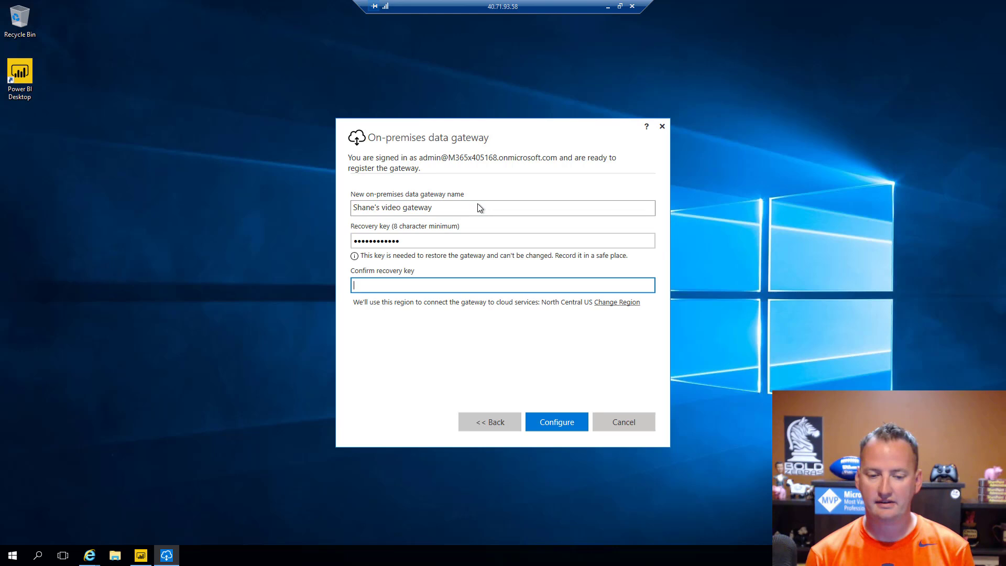
{"action": "type", "text": "•••••••••"}
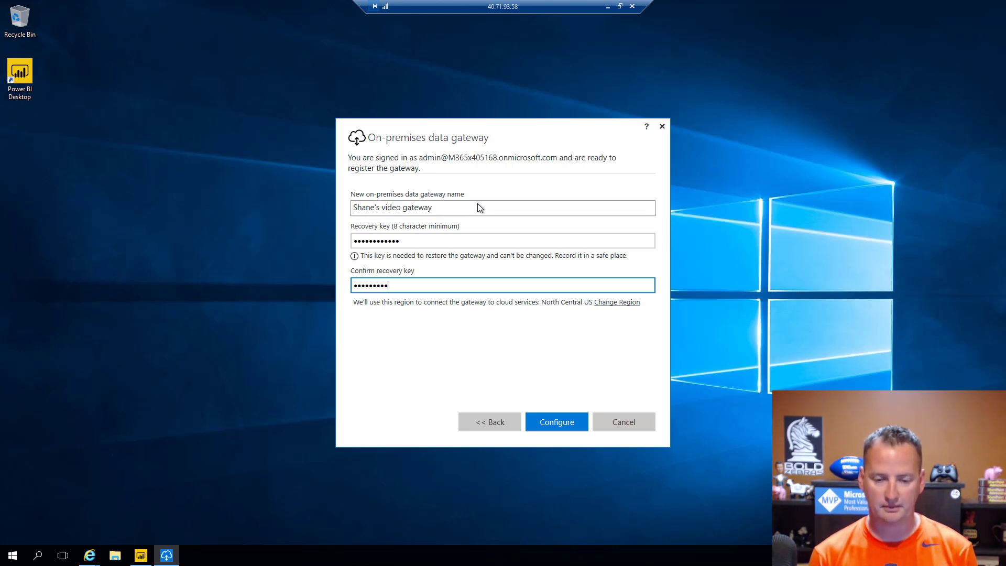
{"action": "type", "text": "•••"}
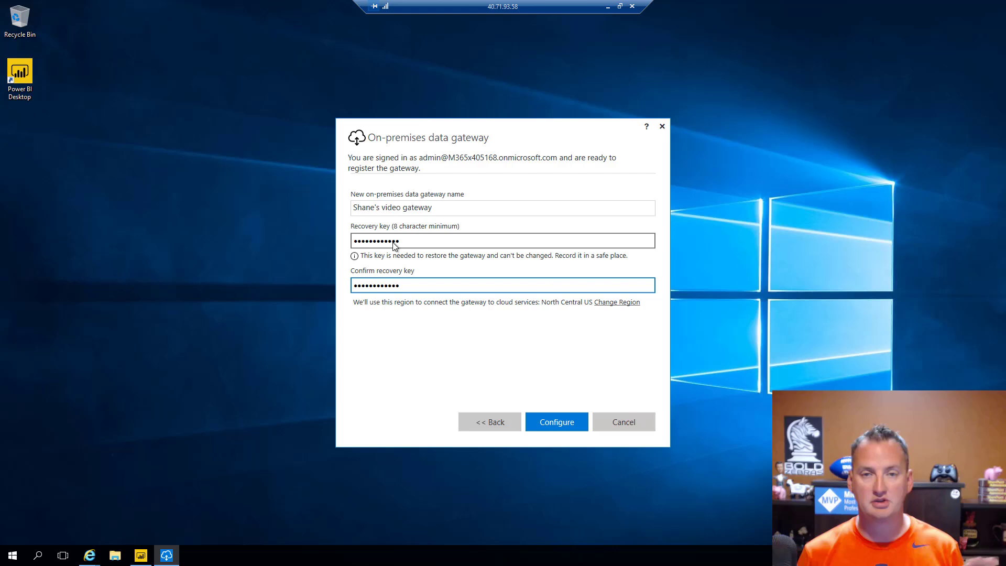
Configure the gateway, confirm Network status shows Connected, then close the gateway app.
{"action": "left_click", "coordinate": [555, 421]}
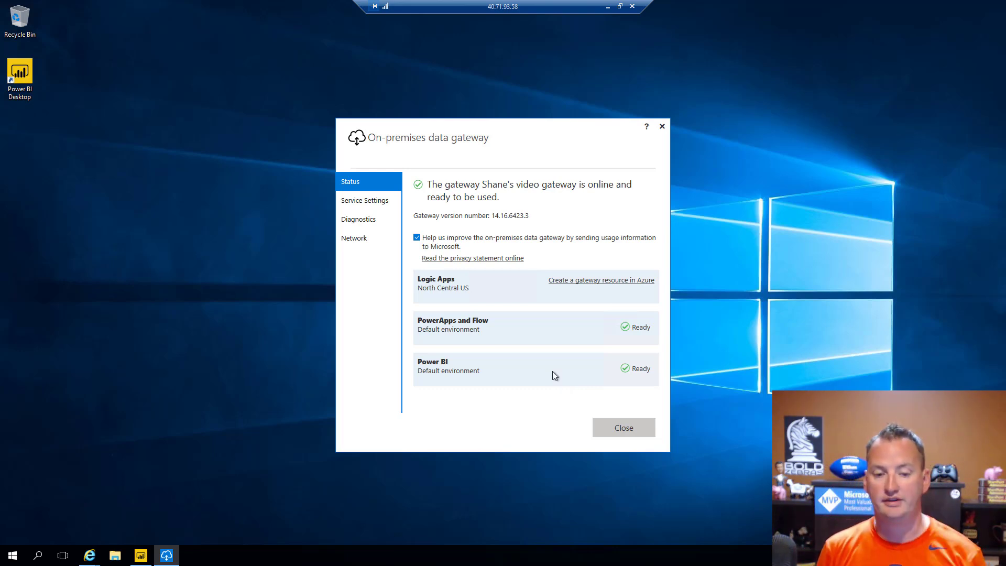
{"action": "left_click", "coordinate": [371, 202]}
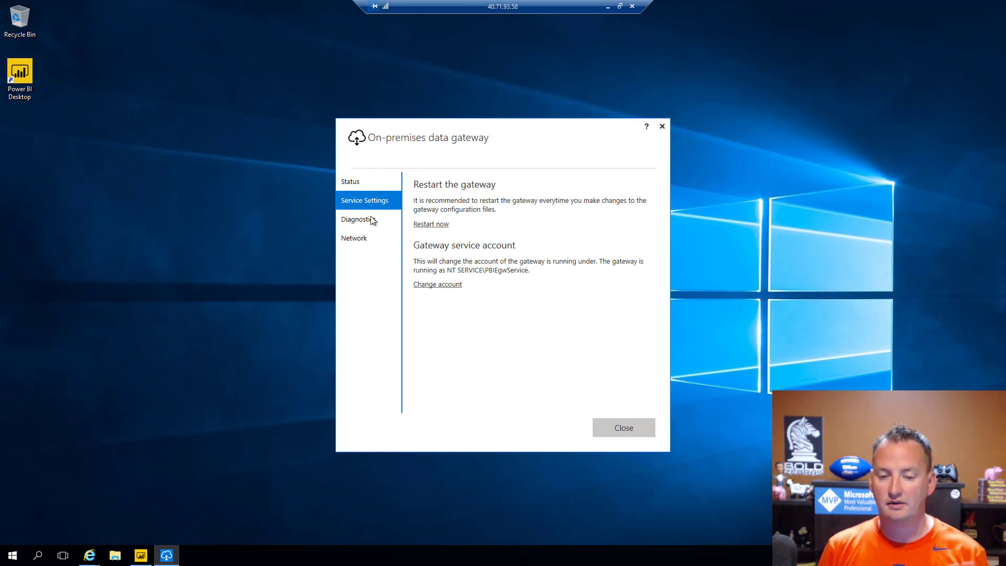
{"action": "left_click", "coordinate": [370, 220]}
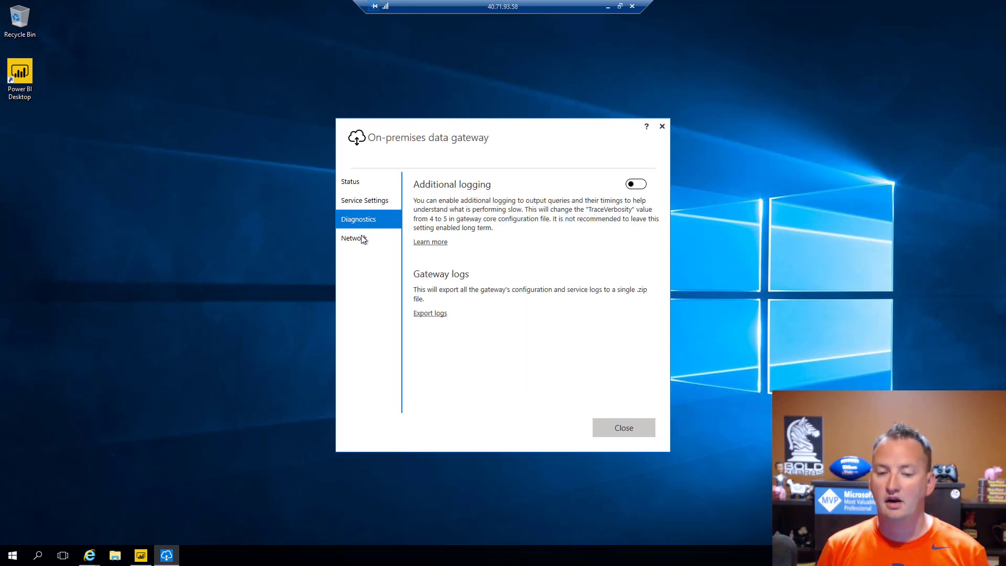
{"action": "left_click", "coordinate": [363, 240]}
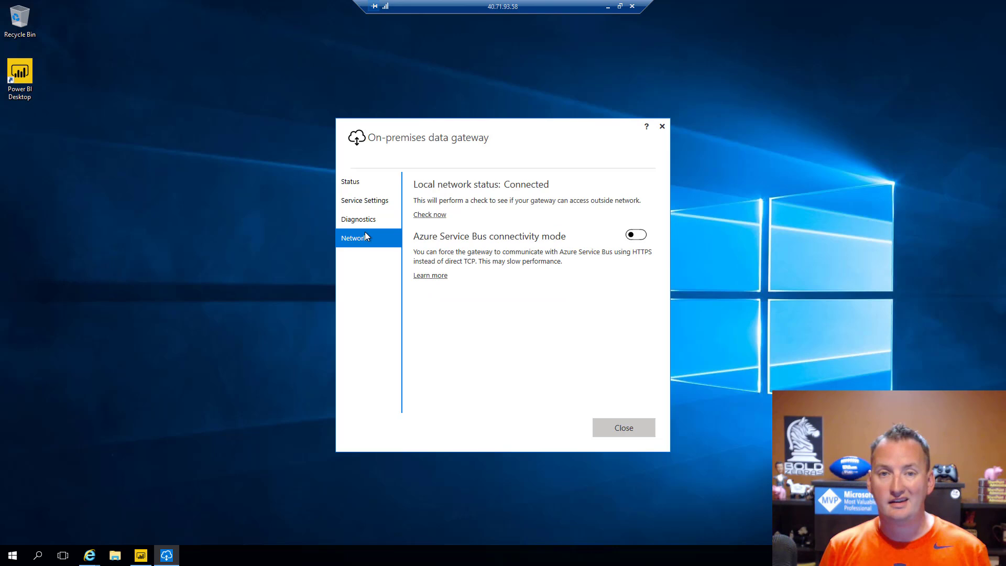
{"action": "left_click", "coordinate": [627, 433]}
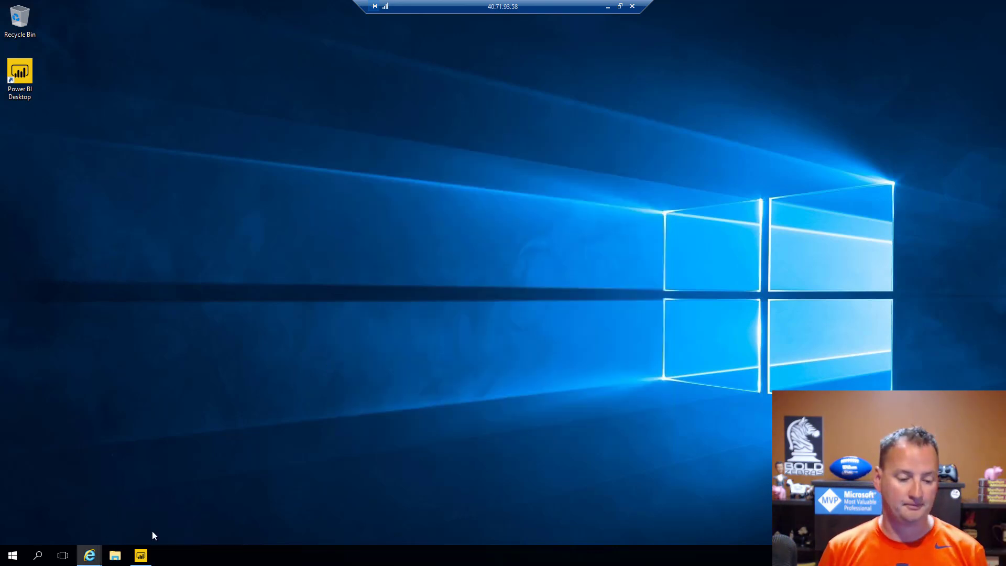
Open Manage gateways from the Power BI settings gear and select the new video gateway.
{"action": "mouse_move", "coordinate": [92, 555]}
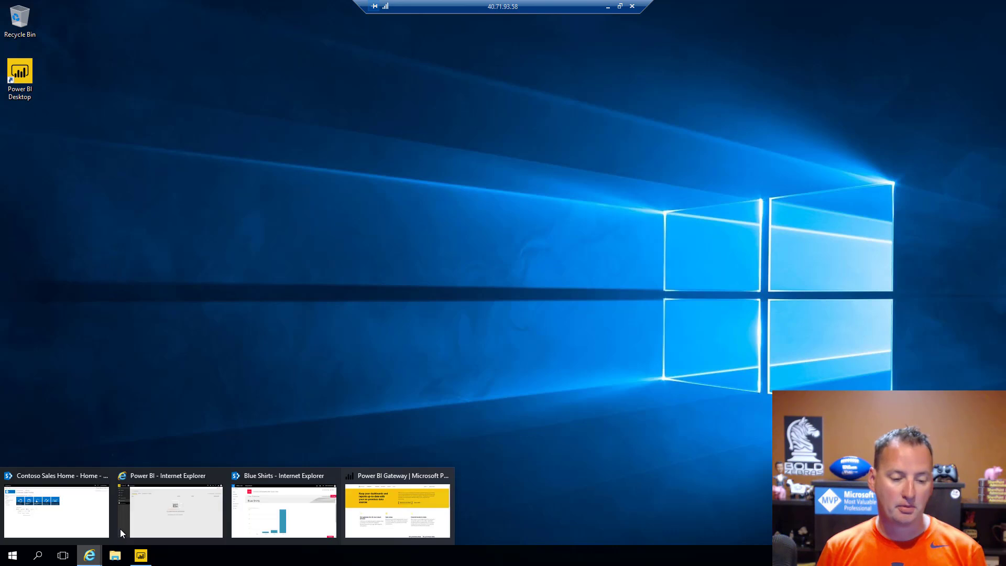
{"action": "left_click", "coordinate": [185, 503]}
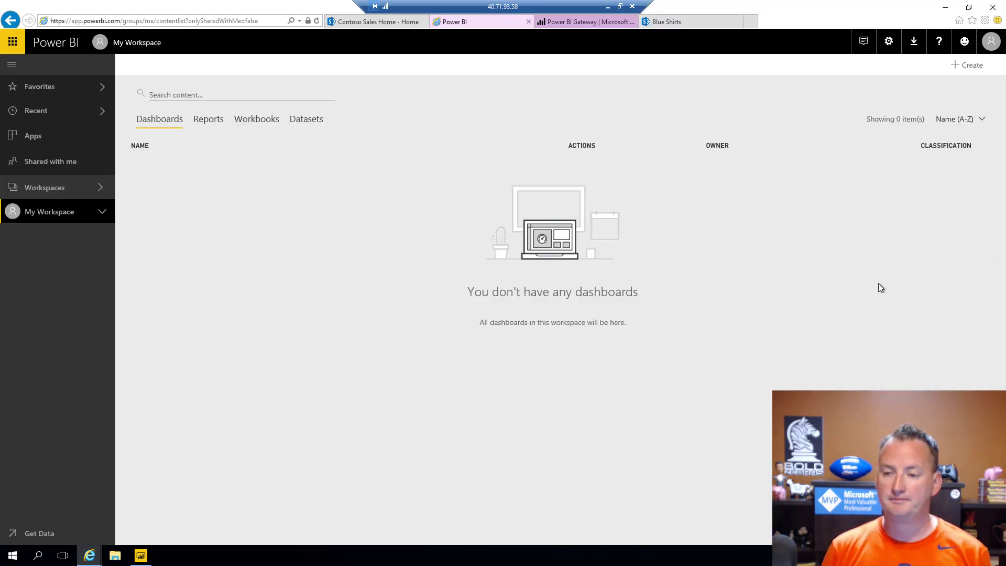
{"action": "left_click", "coordinate": [889, 43]}
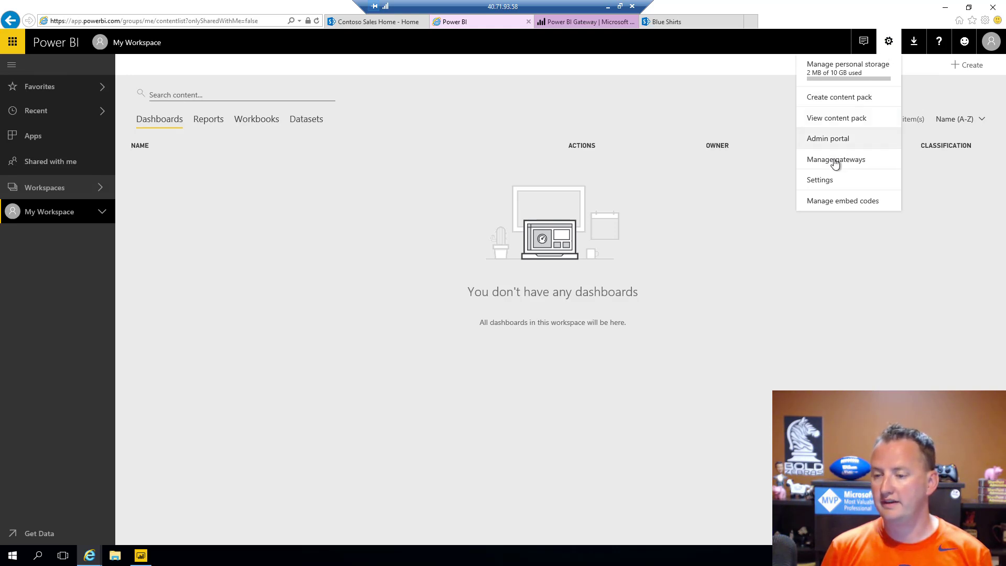
{"action": "left_click", "coordinate": [840, 164]}
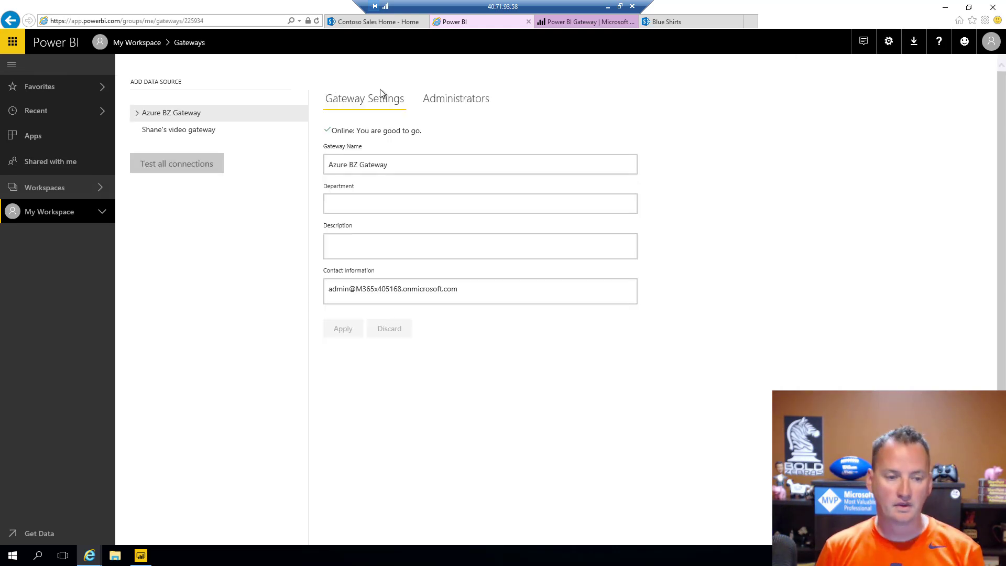
{"action": "left_click", "coordinate": [174, 135]}
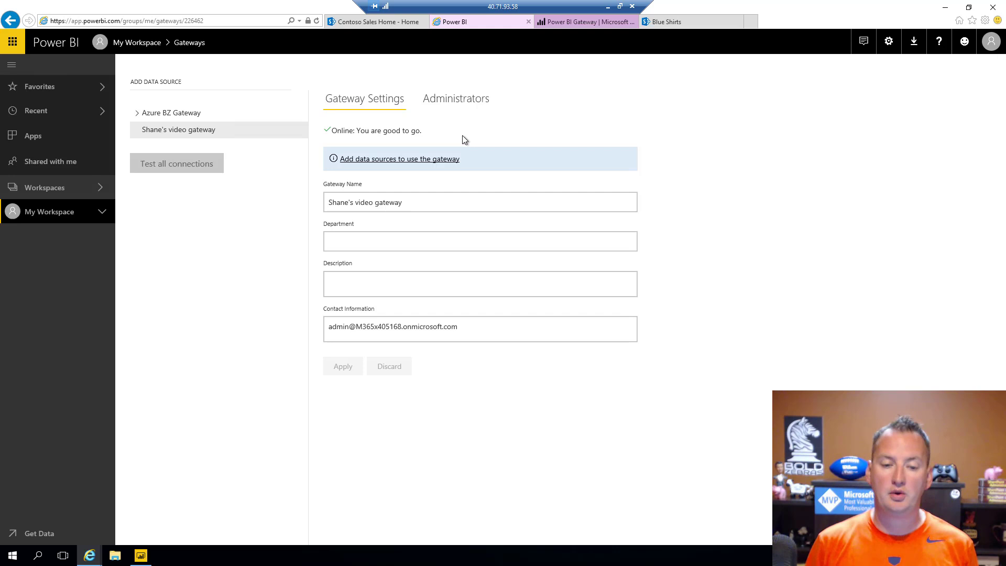
{"action": "left_click", "coordinate": [402, 162]}
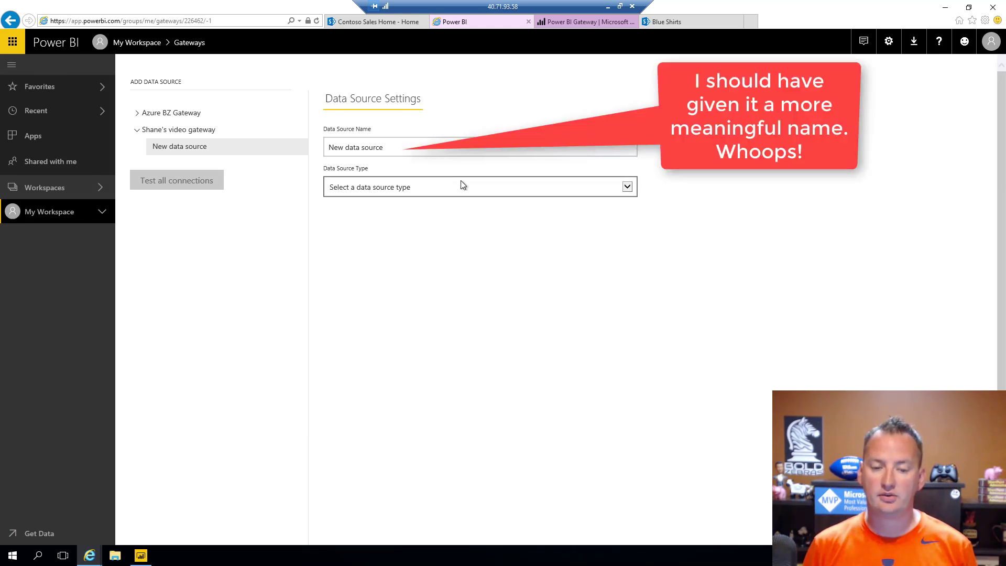
{"action": "left_click", "coordinate": [627, 187]}
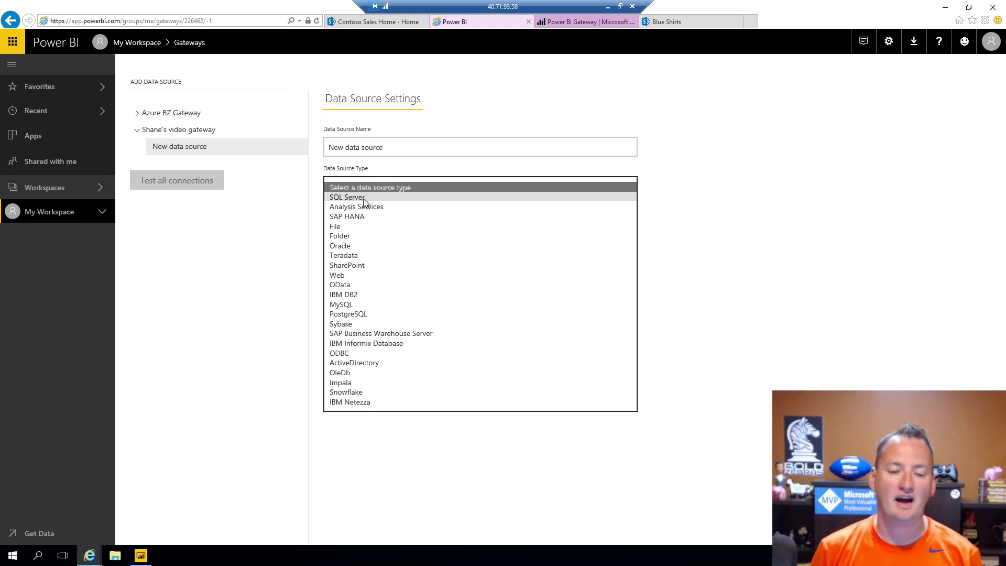
{"action": "left_click", "coordinate": [364, 198]}
{"action": "left_click", "coordinate": [368, 189]}
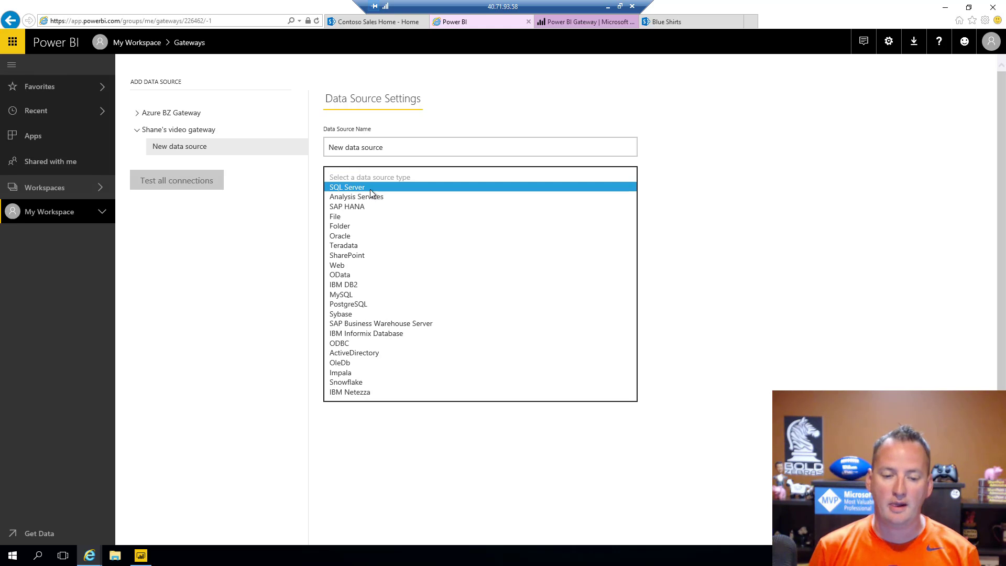
{"action": "left_click", "coordinate": [369, 256]}
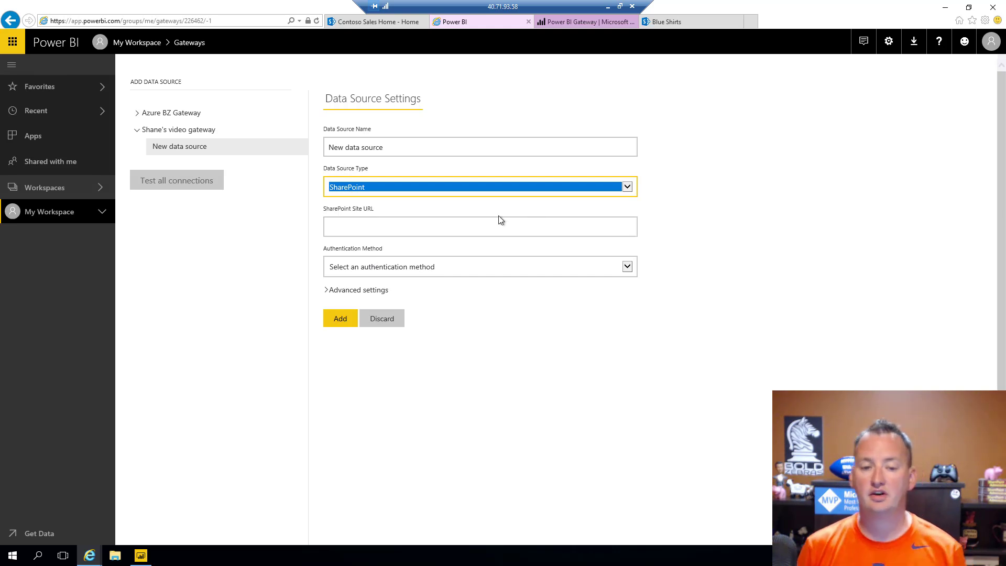
{"action": "left_click", "coordinate": [458, 229]}
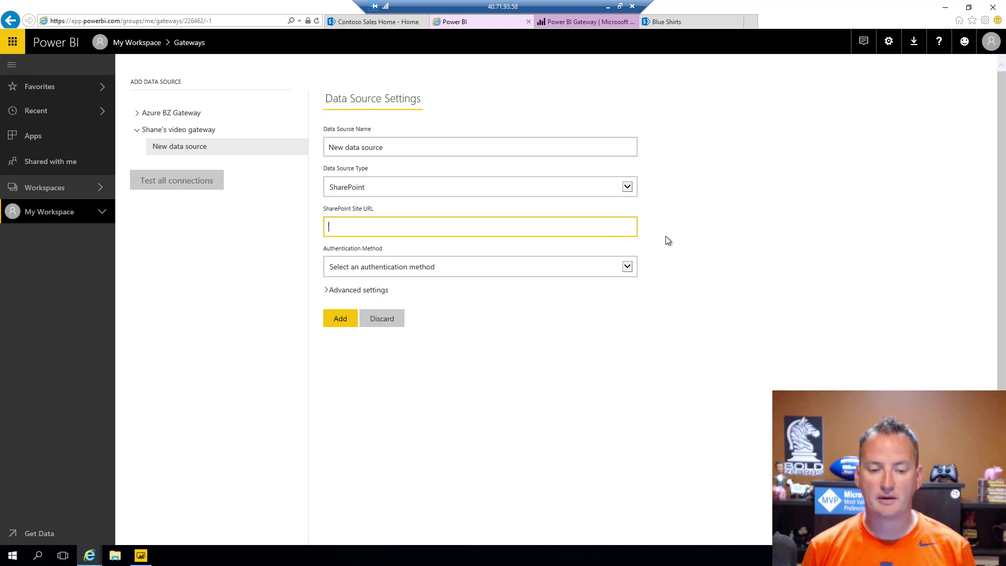
{"action": "left_click", "coordinate": [374, 25]}
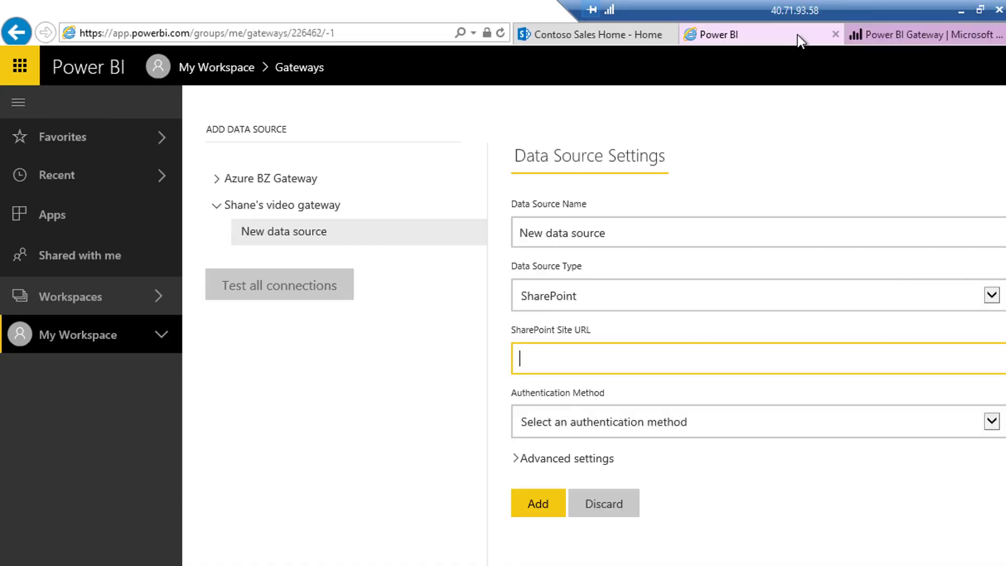
{"action": "type", "text": "http"}
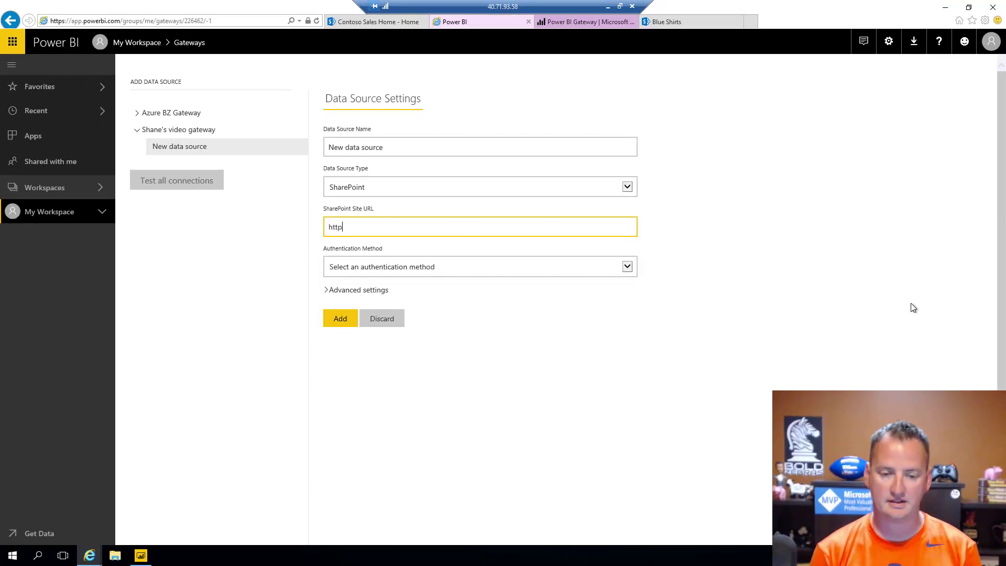
{"action": "type", "text": "://sp16"}
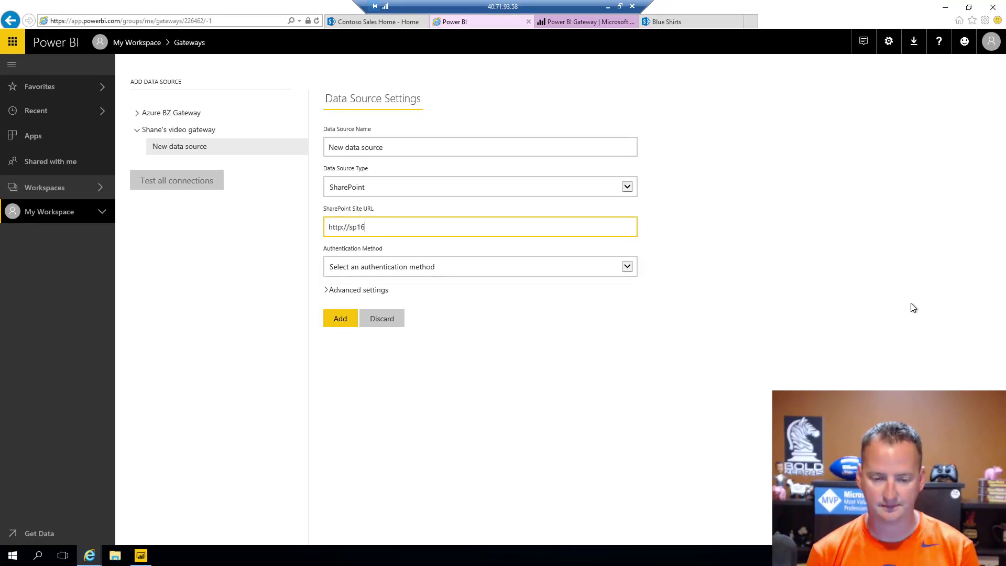
Choose Windows authentication and enter the domain username and password.
{"action": "left_click", "coordinate": [545, 268]}
{"action": "left_click", "coordinate": [358, 287]}
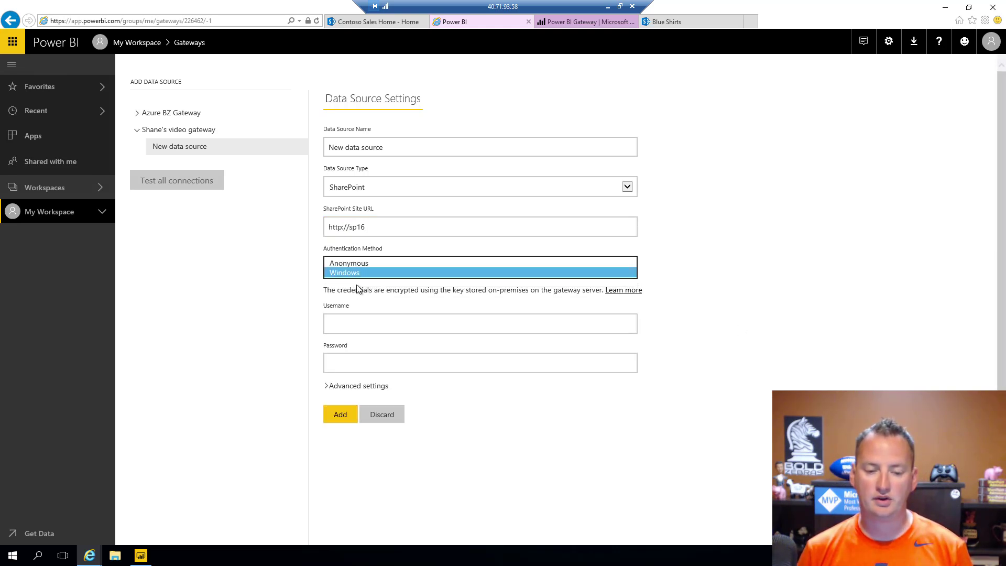
{"action": "left_click", "coordinate": [433, 322]}
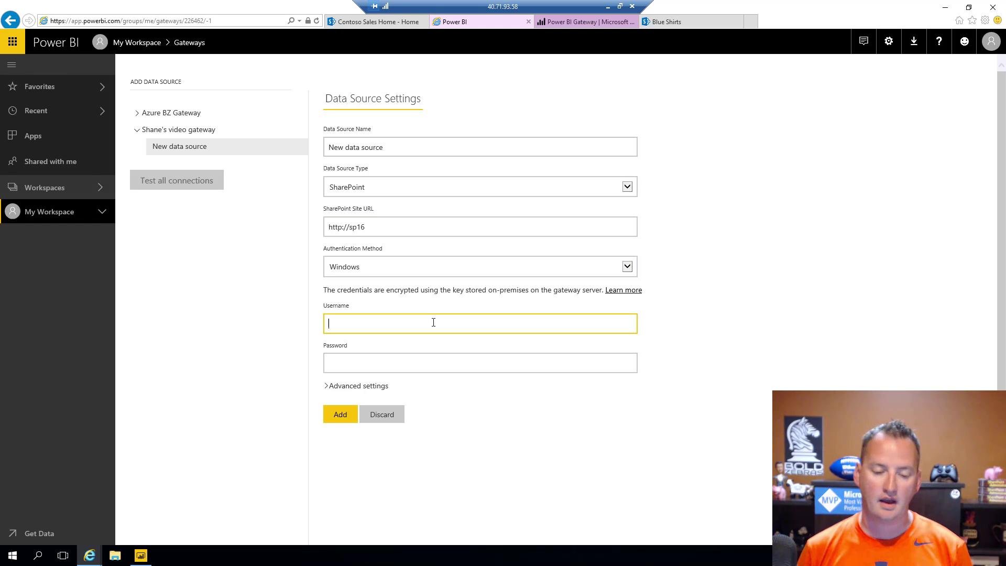
{"action": "type", "text": "contoos\\"}
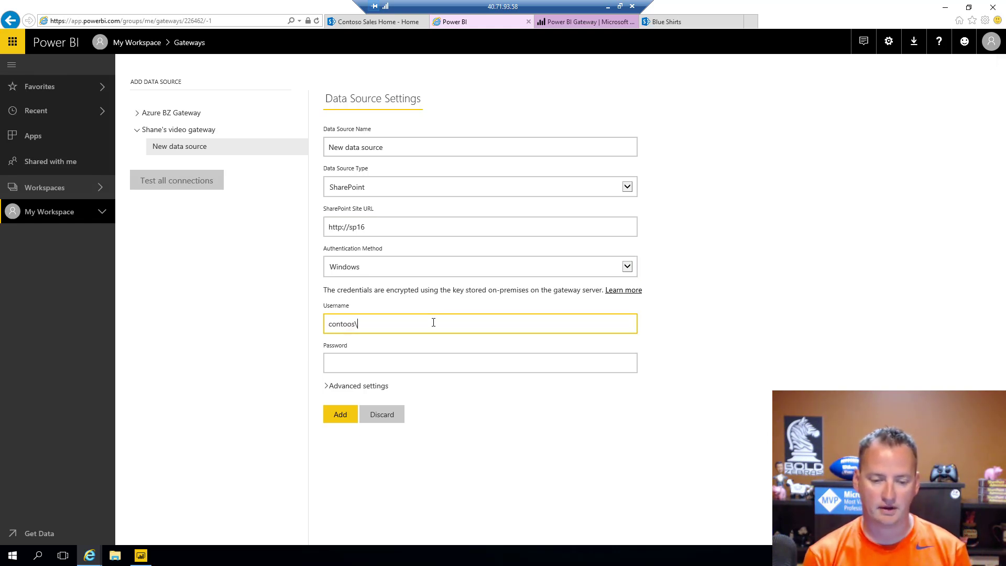
{"action": "key", "text": "BackSpace"}
{"action": "key", "text": "BackSpace"}
{"action": "type", "text": "so\\shane"}
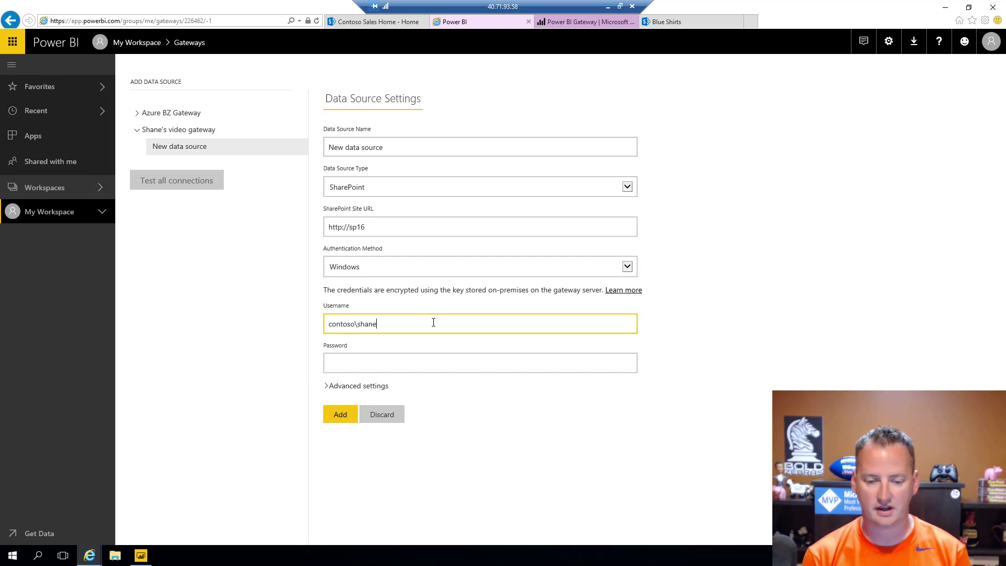
{"action": "key", "text": "Tab"}
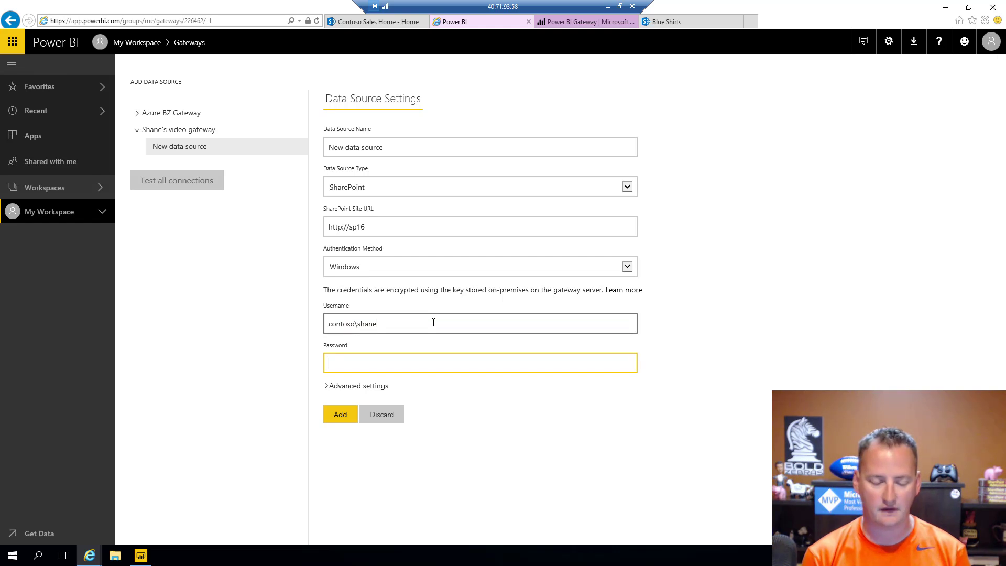
{"action": "type", "text": "••••••••••••"}
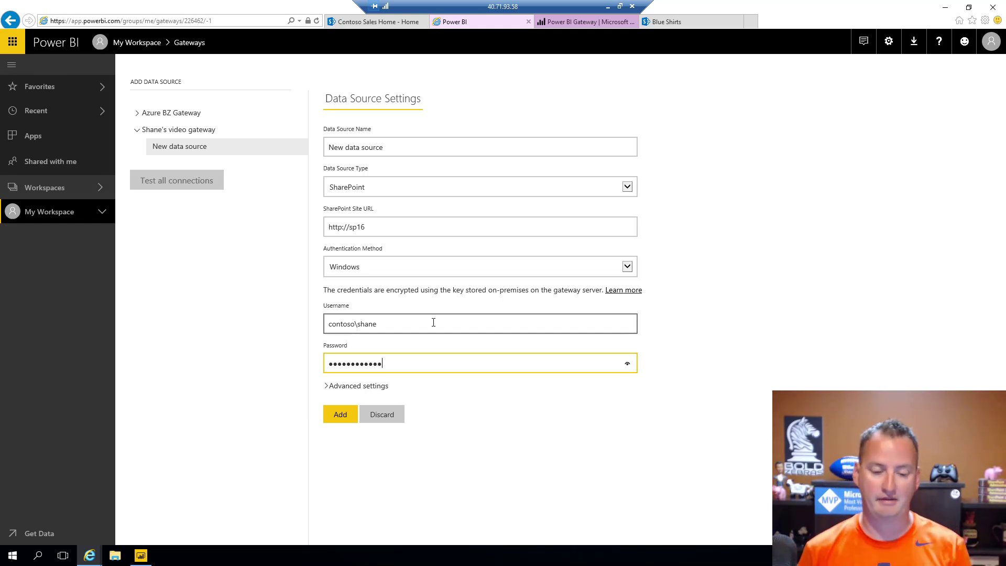
Add the SharePoint data source, view its Users list, decline saving the password, and minimize the browser.
{"action": "left_click", "coordinate": [341, 417]}
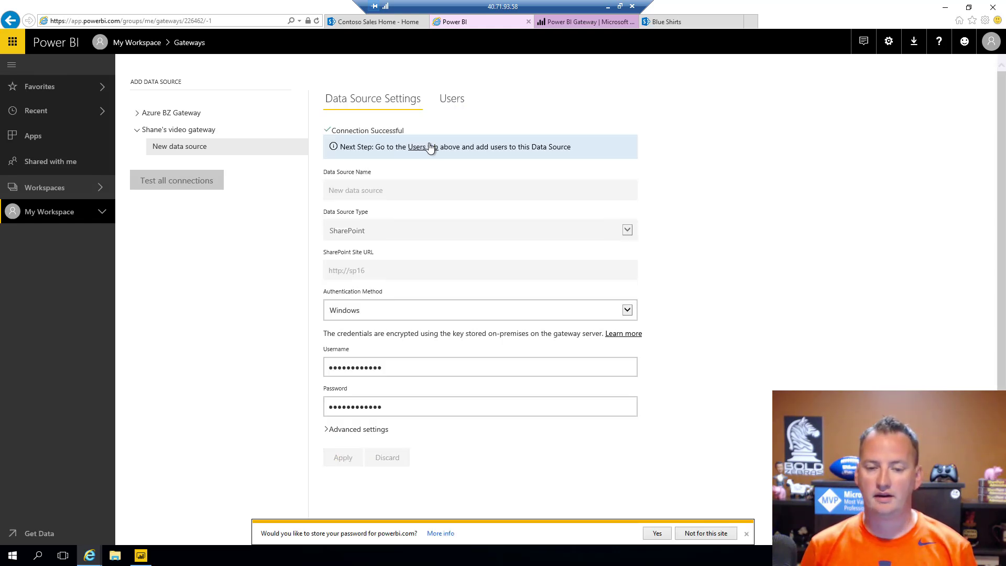
{"action": "left_click", "coordinate": [445, 105]}
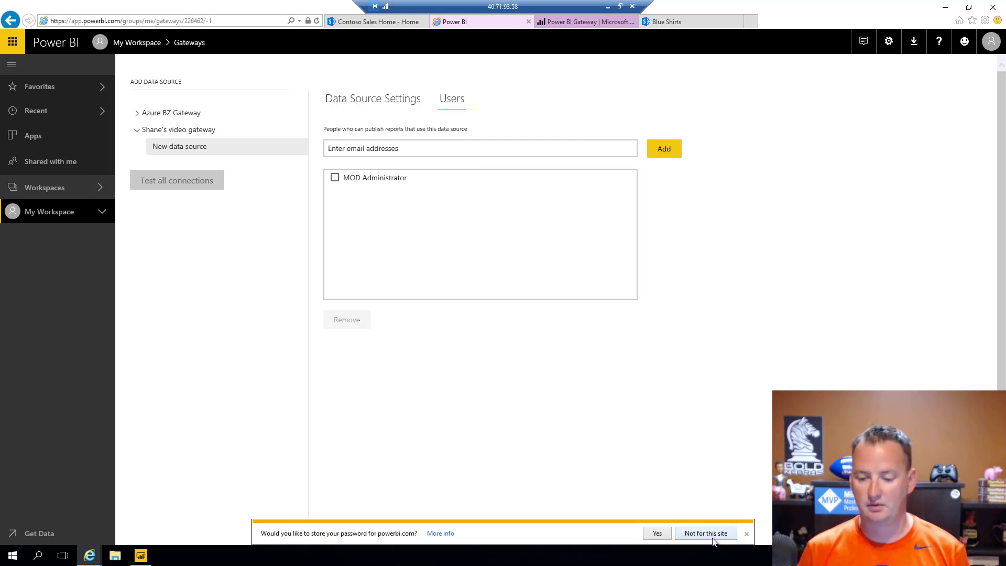
{"action": "left_click", "coordinate": [699, 530]}
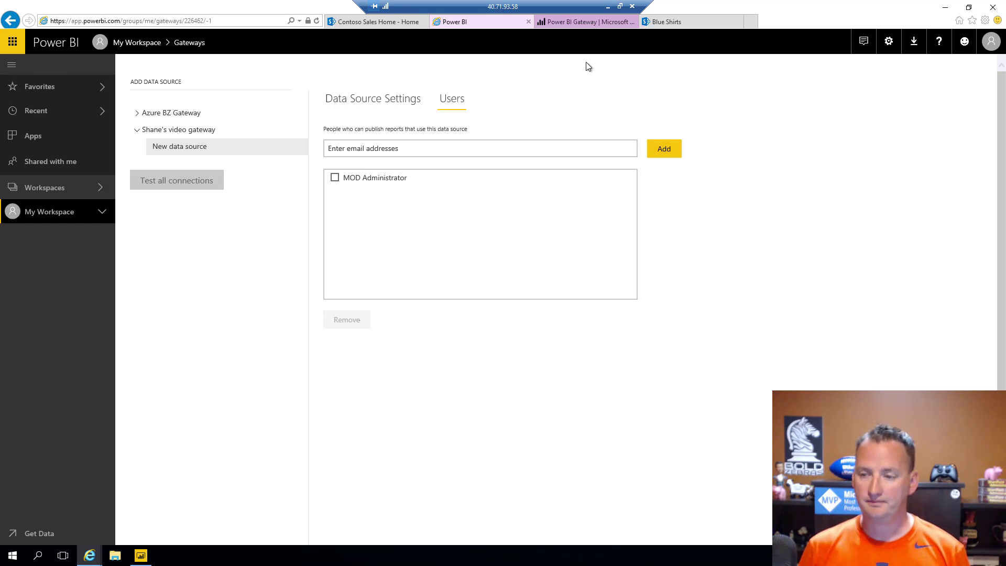
{"action": "left_click", "coordinate": [947, 8]}
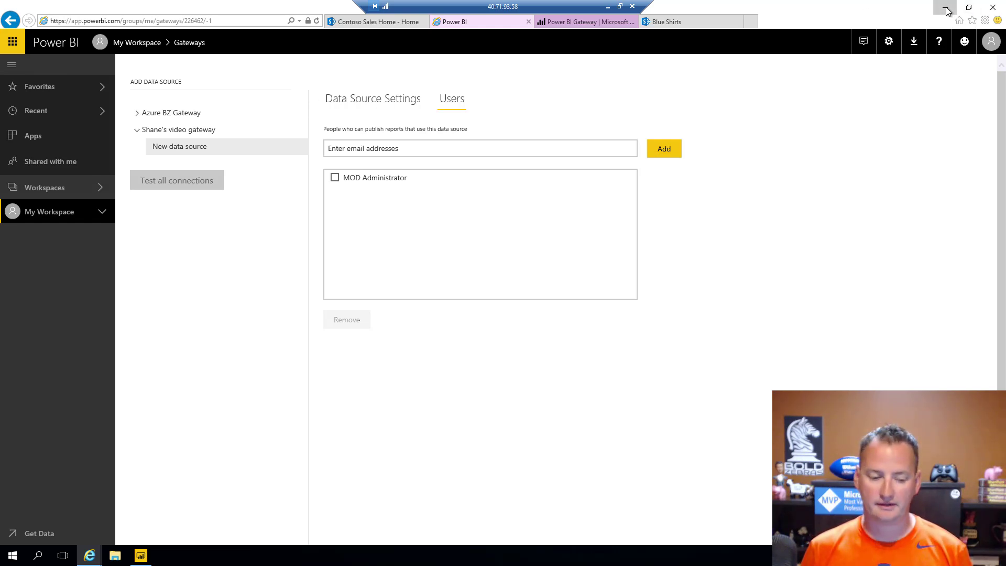
In Power BI Desktop's Get Data dialog, search 'sharepoint' and pick SharePoint list.
{"action": "left_click", "coordinate": [141, 557]}
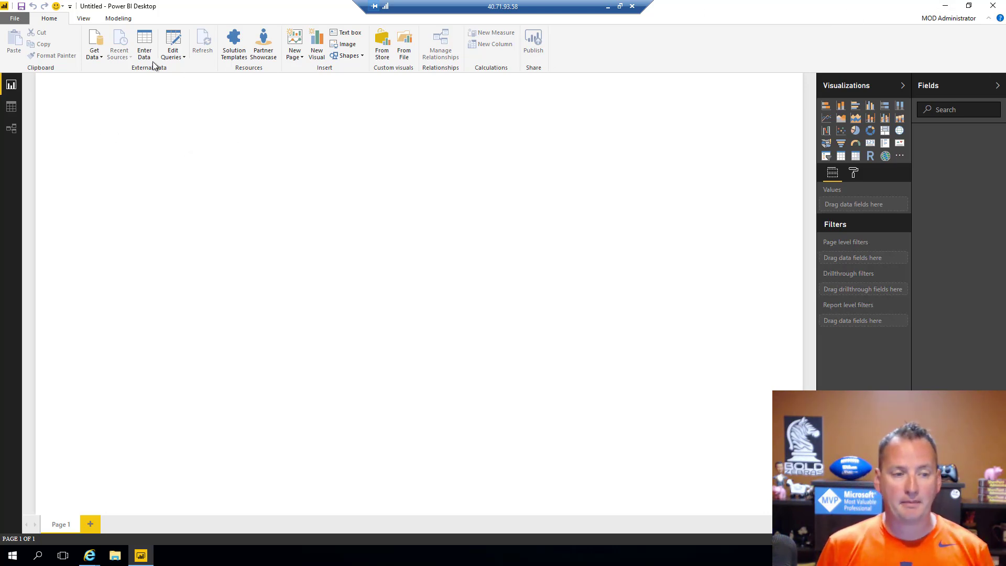
{"action": "left_click", "coordinate": [95, 47]}
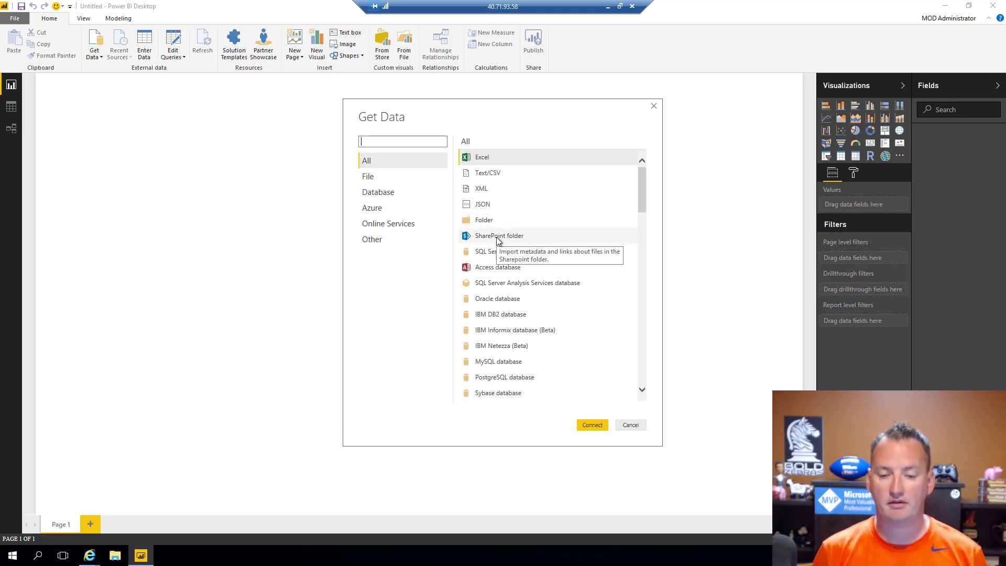
{"action": "scroll", "coordinate": [532, 269], "scroll_direction": "down", "scroll_amount": 8}
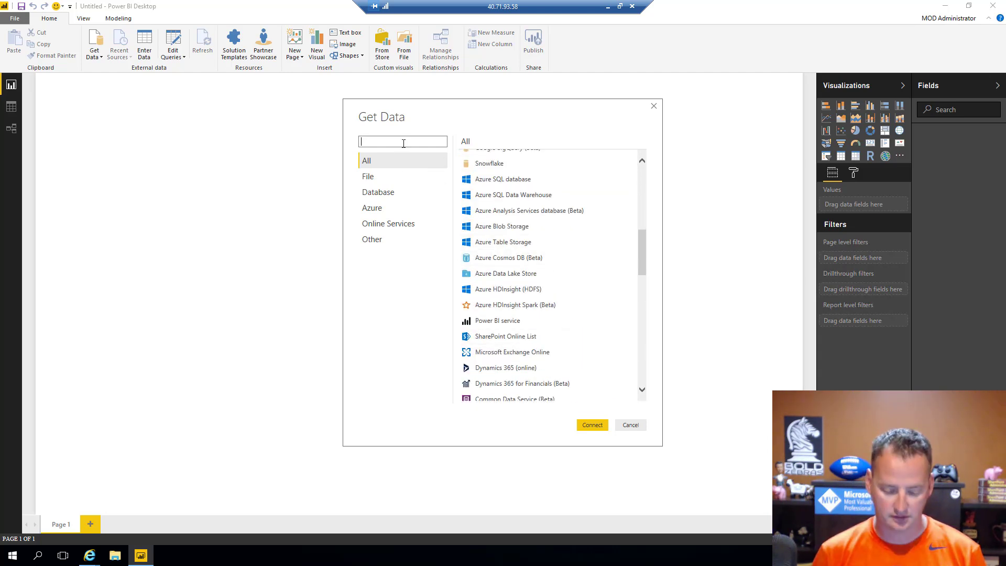
{"action": "type", "text": "sharepoint"}
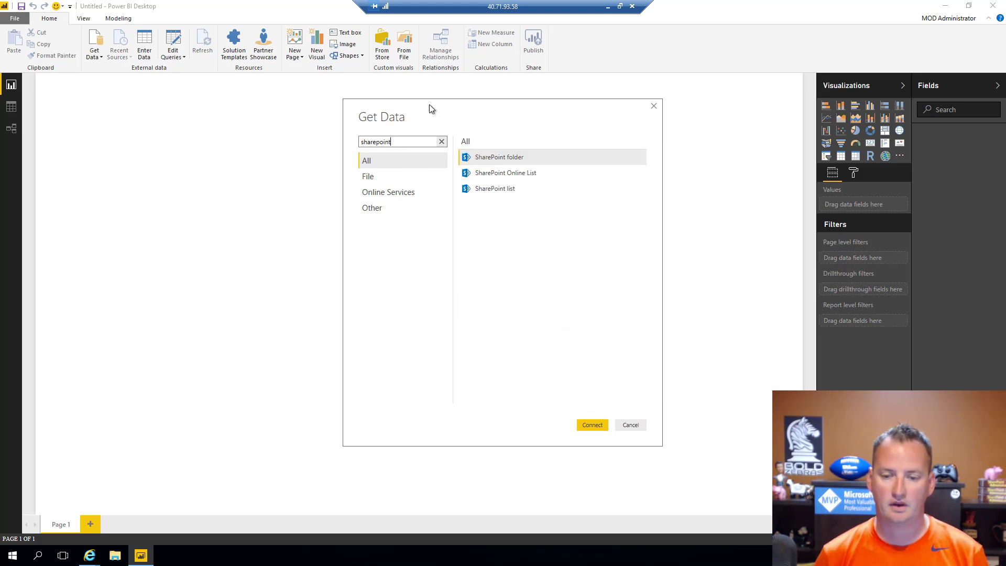
{"action": "left_click", "coordinate": [503, 191]}
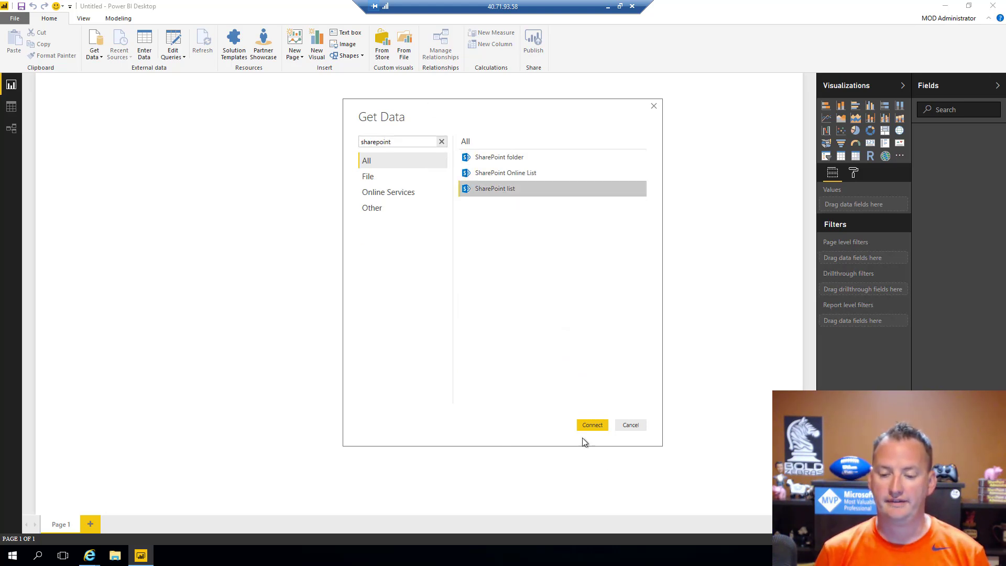
{"action": "left_click", "coordinate": [596, 426]}
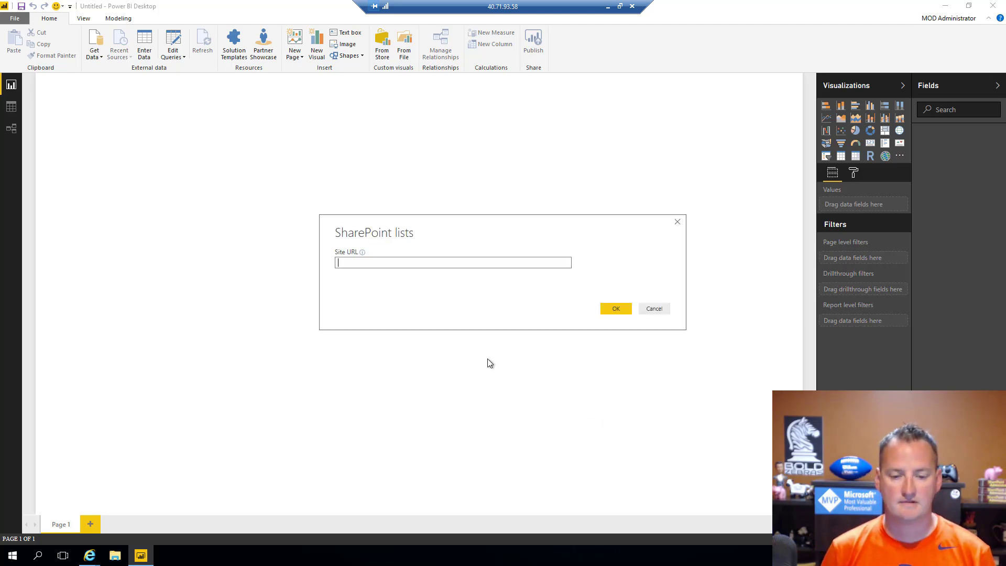
{"action": "type", "text": "http://"}
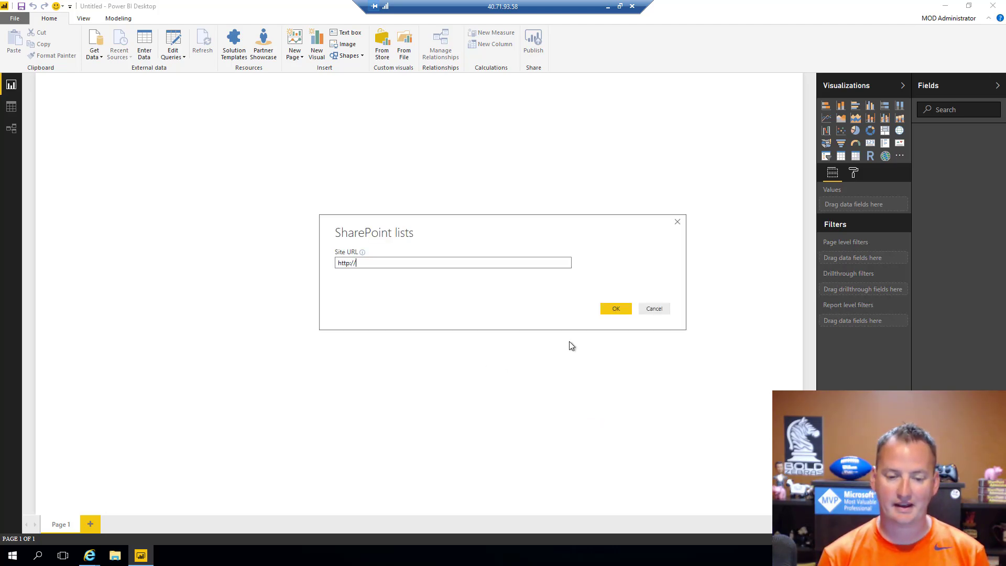
{"action": "type", "text": "sp16"}
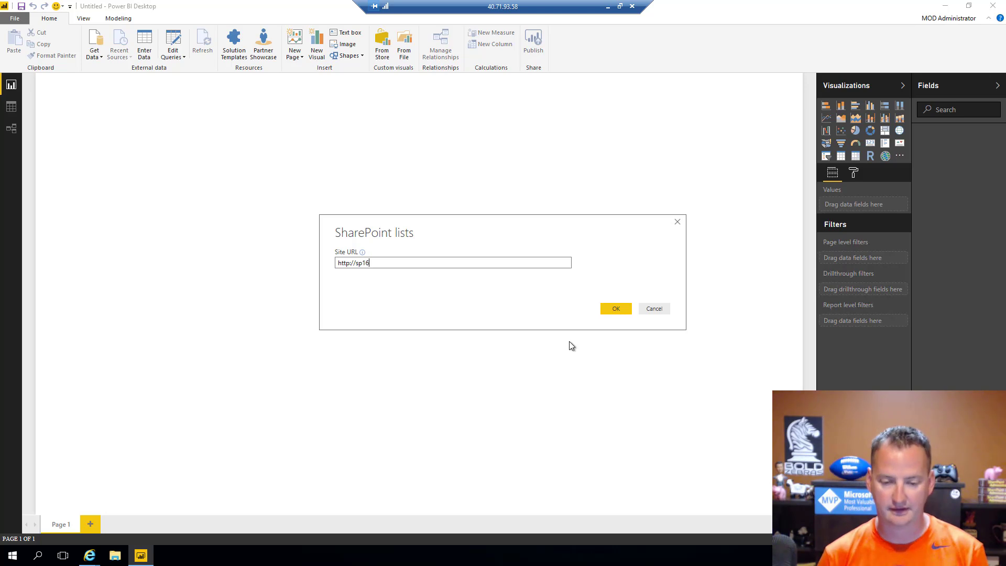
{"action": "key", "text": "Return"}
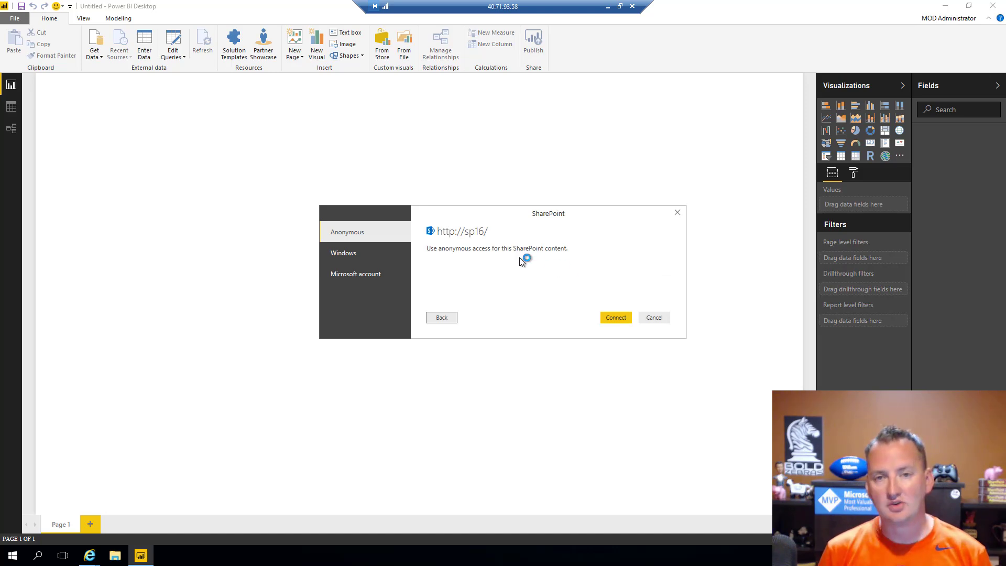
Choose Windows alternate credentials and enter the domain account's user name and password.
{"action": "left_click", "coordinate": [352, 257]}
{"action": "left_click", "coordinate": [465, 294]}
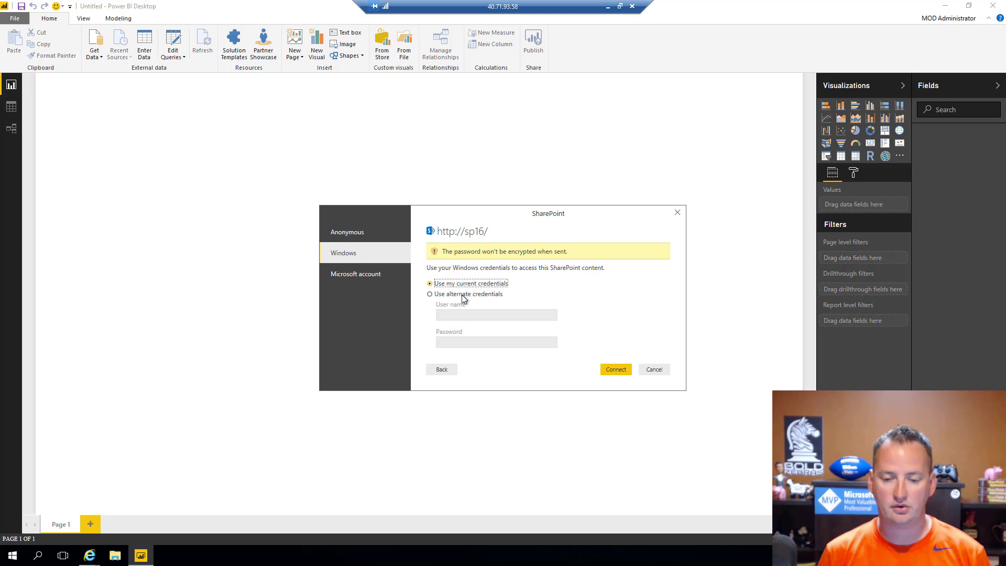
{"action": "left_click", "coordinate": [462, 314]}
{"action": "type", "text": "con"}
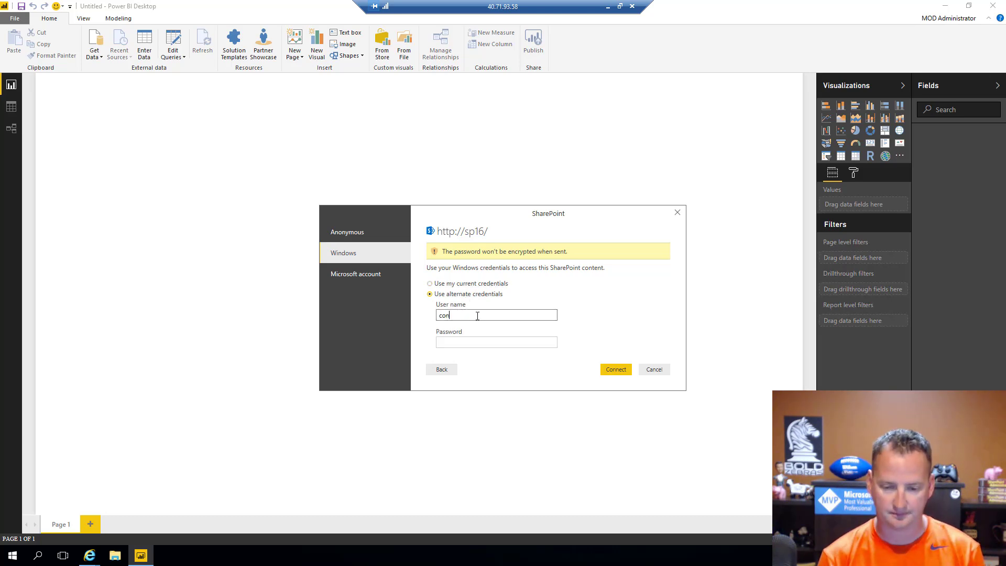
{"action": "type", "text": "toso\\shane"}
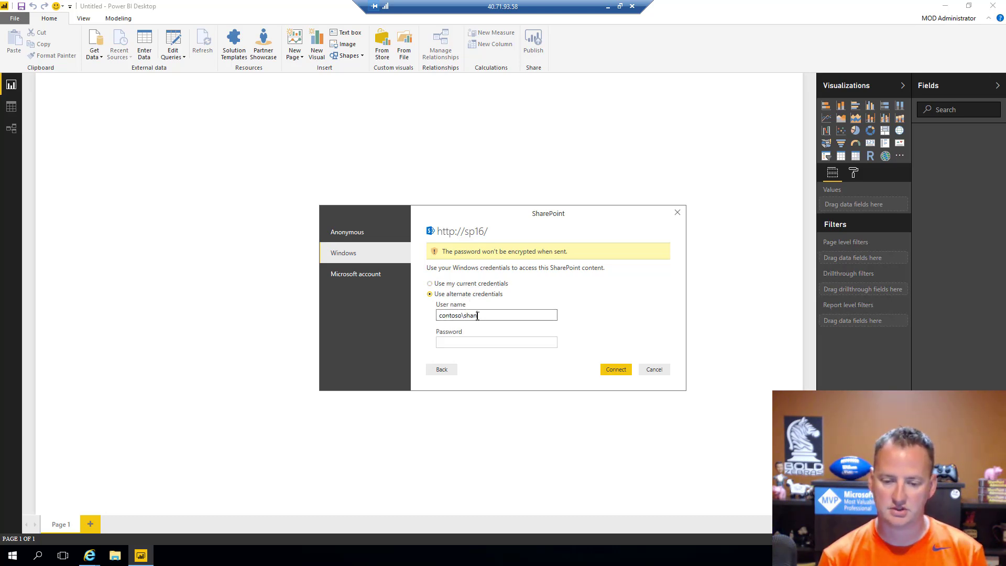
{"action": "key", "text": "Tab"}
{"action": "type", "text": "********"}
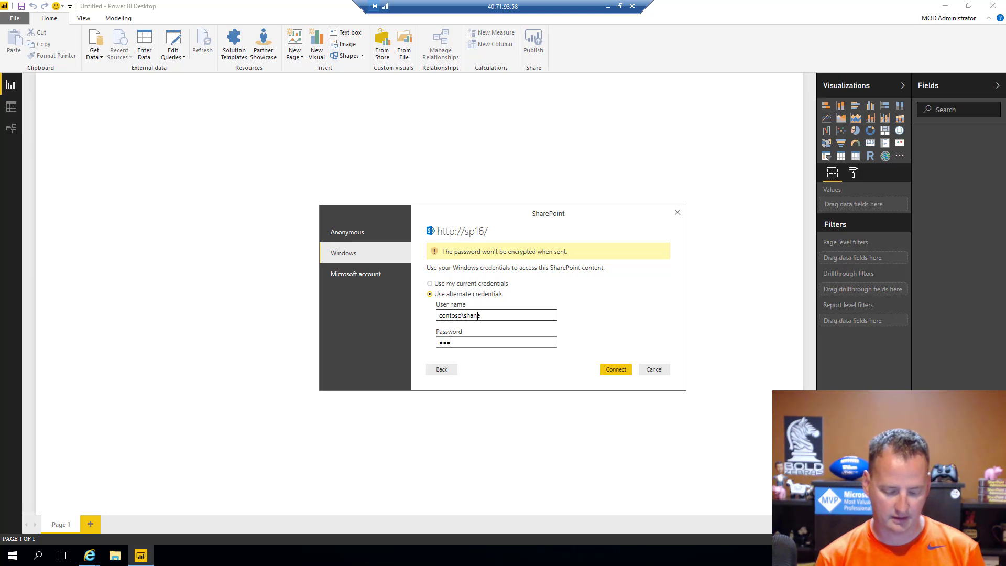
{"action": "key", "text": "BackSpace"}
{"action": "key", "text": "BackSpace"}
{"action": "key", "text": "BackSpace"}
{"action": "key", "text": "BackSpace"}
{"action": "key", "text": "BackSpace"}
{"action": "key", "text": "BackSpace"}
{"action": "key", "text": "BackSpace"}
{"action": "key", "text": "BackSpace"}
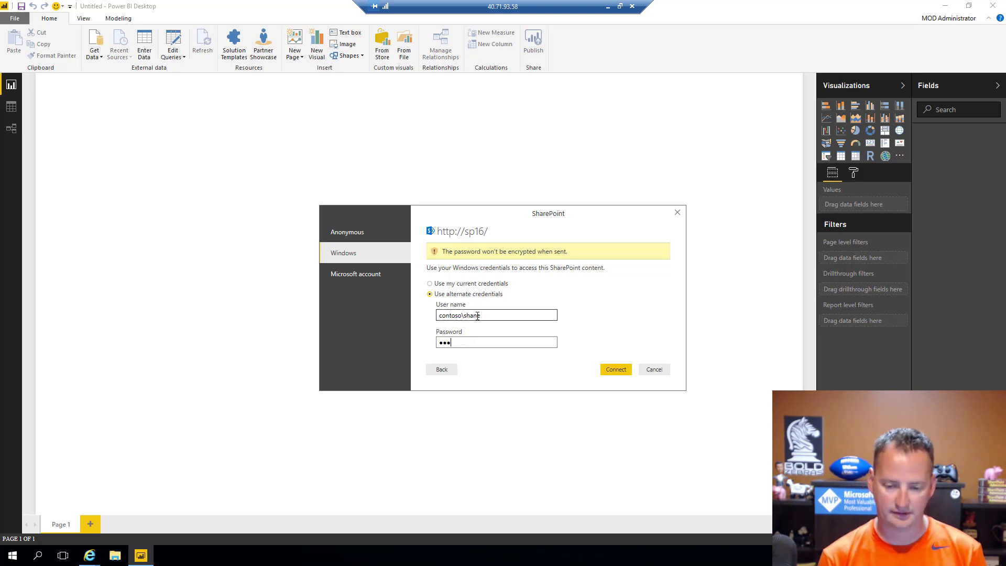
{"action": "key", "text": "ctrl+v"}
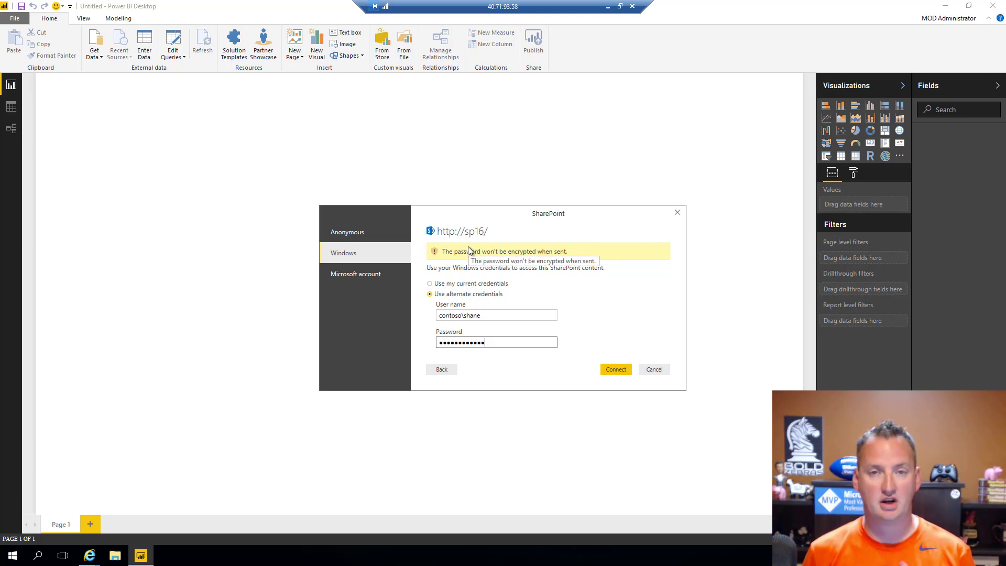
Sign in, load the Number of blue shirts list, and open its query for editing.
{"action": "left_click", "coordinate": [608, 371]}
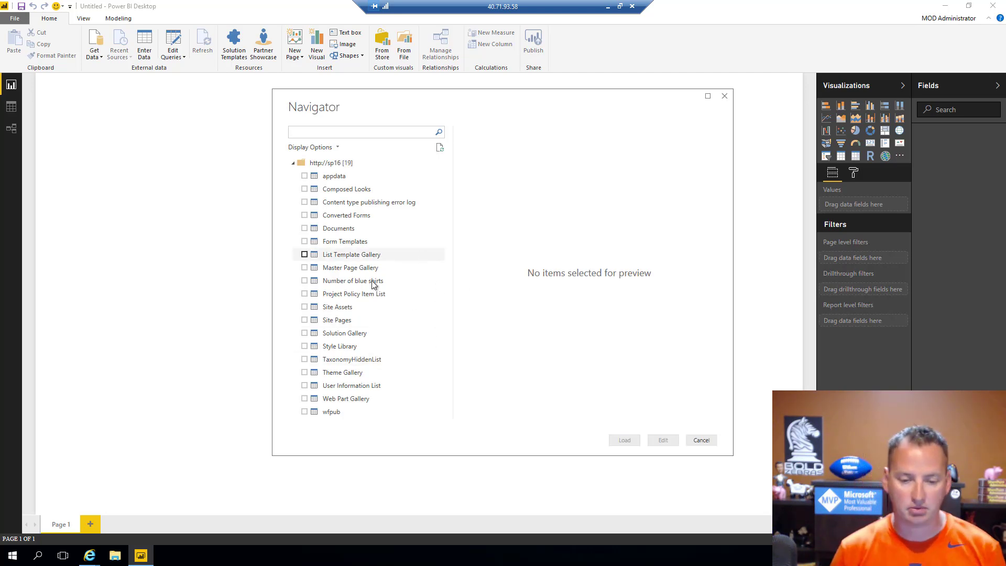
{"action": "left_click", "coordinate": [304, 280]}
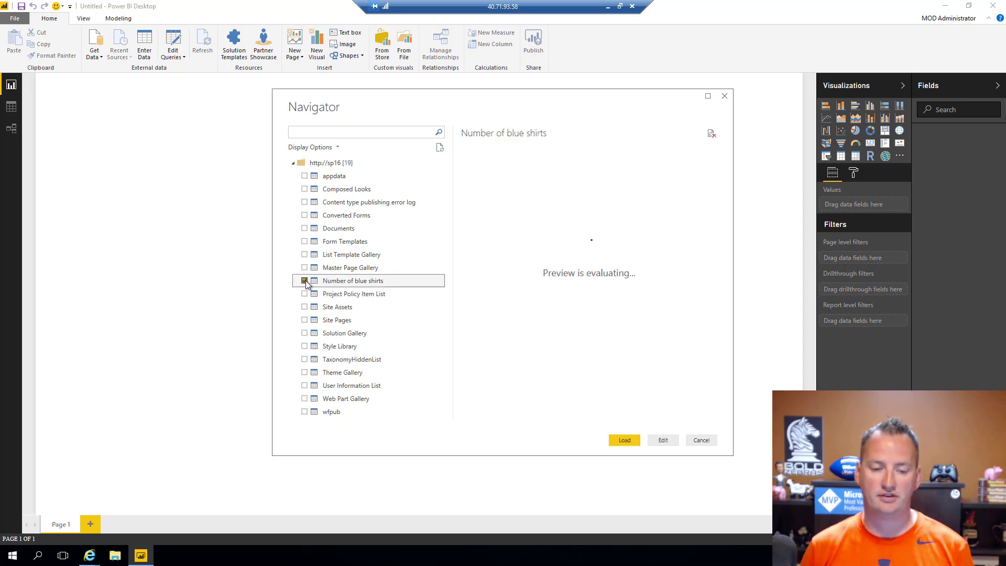
{"action": "left_click", "coordinate": [629, 442]}
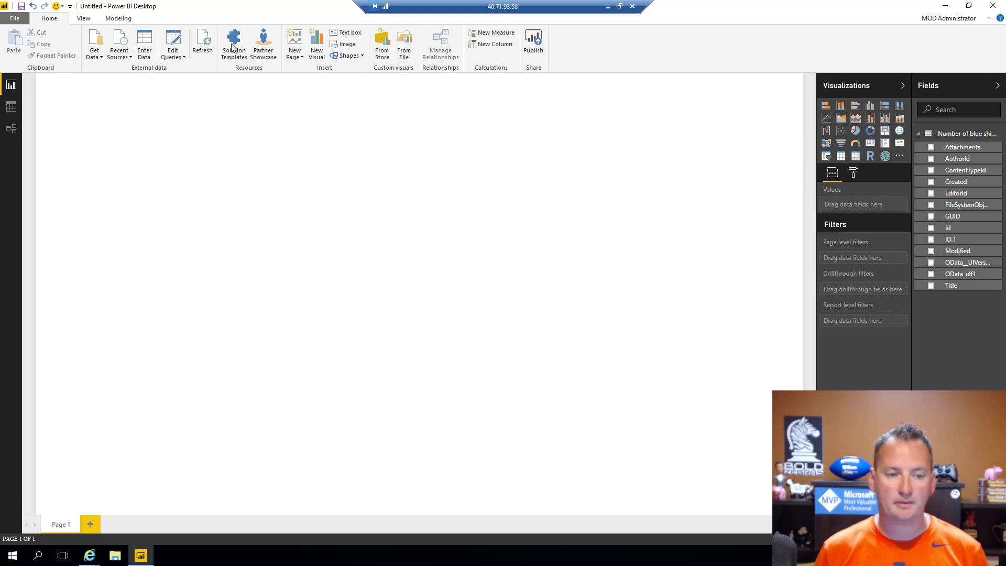
{"action": "left_click", "coordinate": [173, 41]}
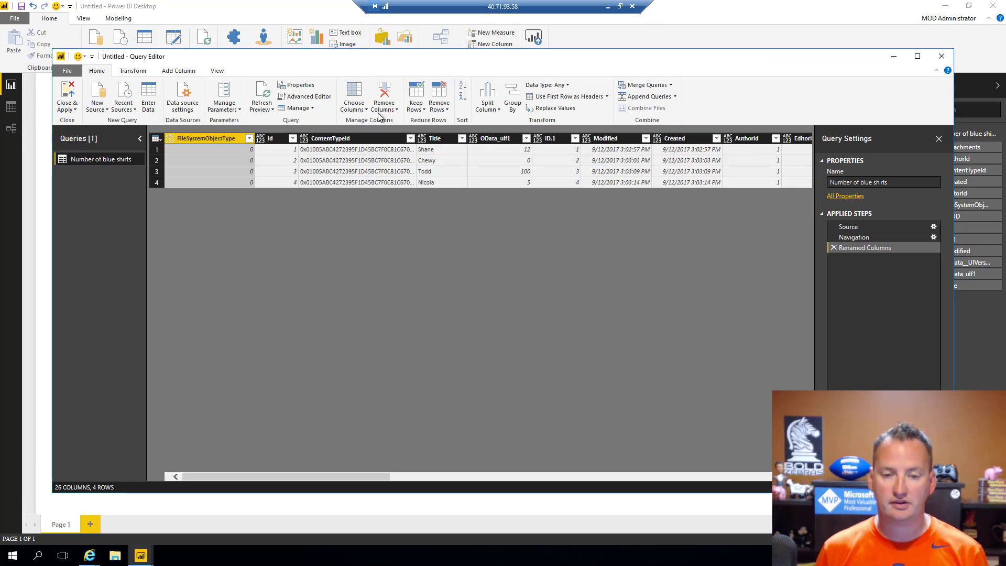
Keep only the Title and OData_ulf1 columns in the query.
{"action": "left_click", "coordinate": [355, 91]}
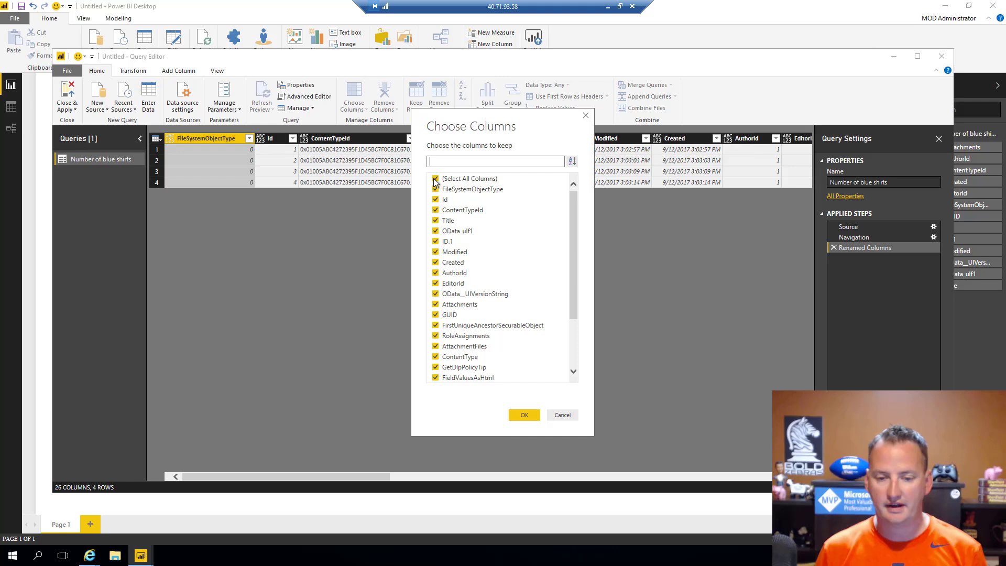
{"action": "left_click", "coordinate": [436, 179]}
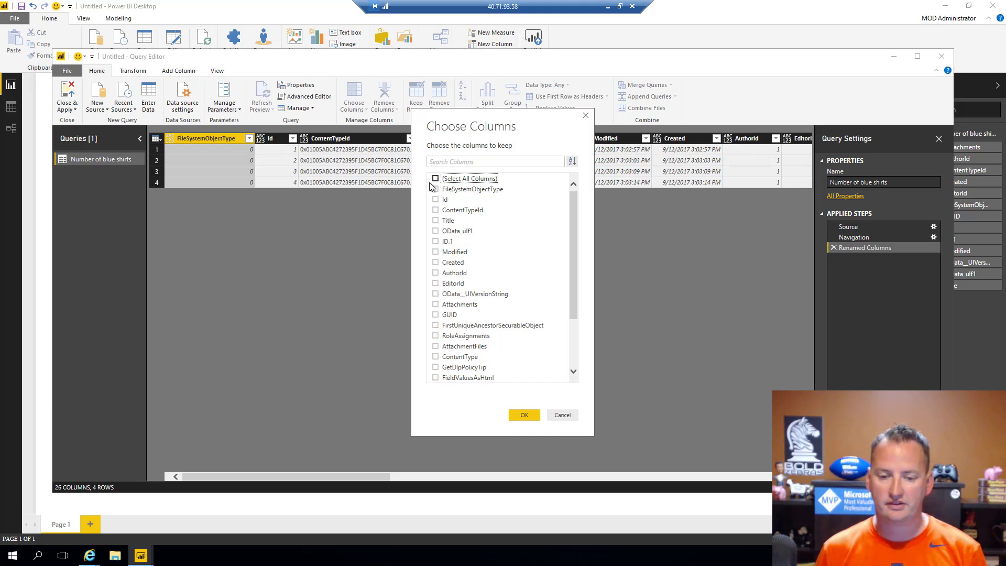
{"action": "left_click", "coordinate": [435, 221]}
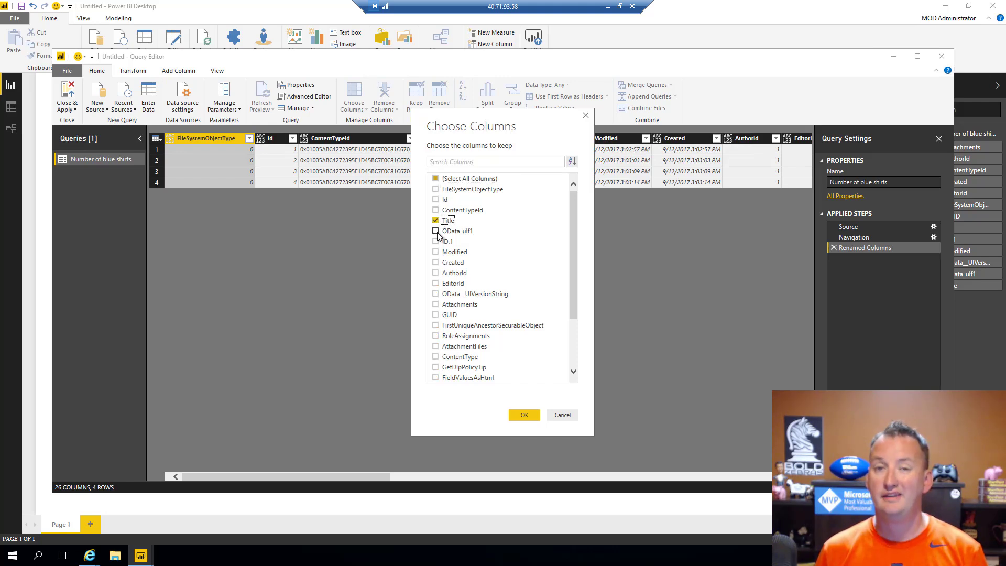
{"action": "left_click", "coordinate": [436, 231]}
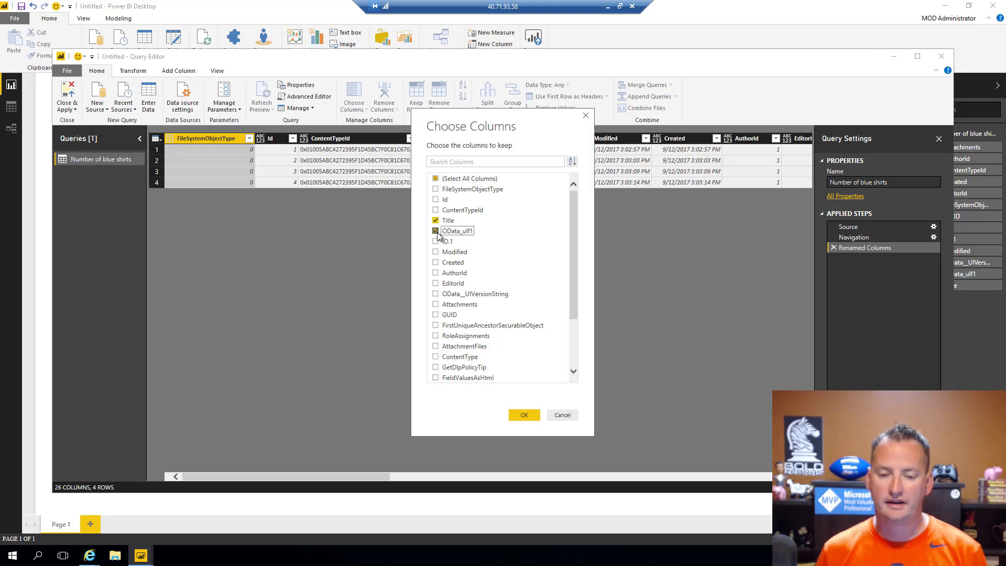
{"action": "left_click", "coordinate": [524, 416]}
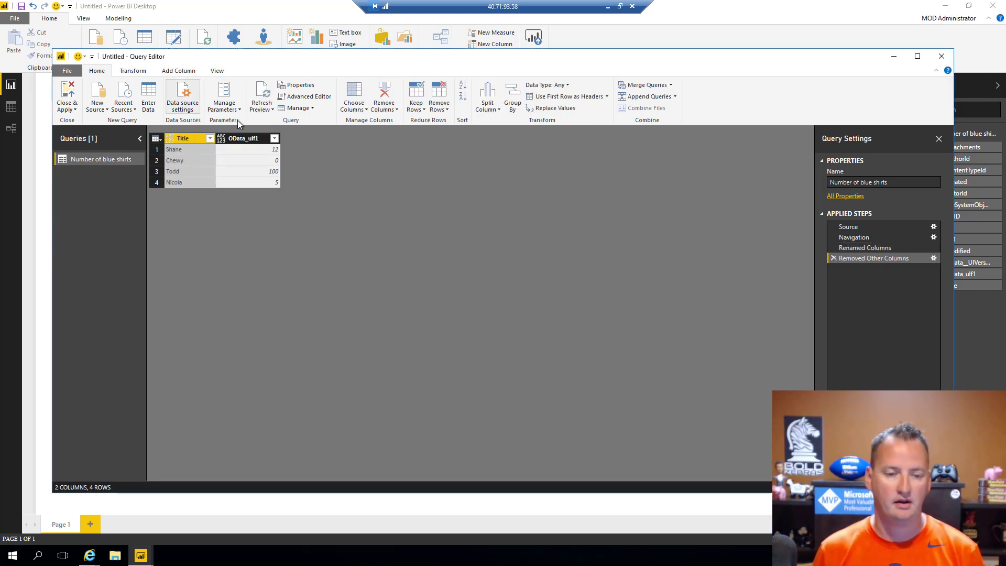
Set OData_ulf1 to Whole Number and apply the query changes.
{"action": "left_click", "coordinate": [256, 140]}
{"action": "left_click", "coordinate": [558, 86]}
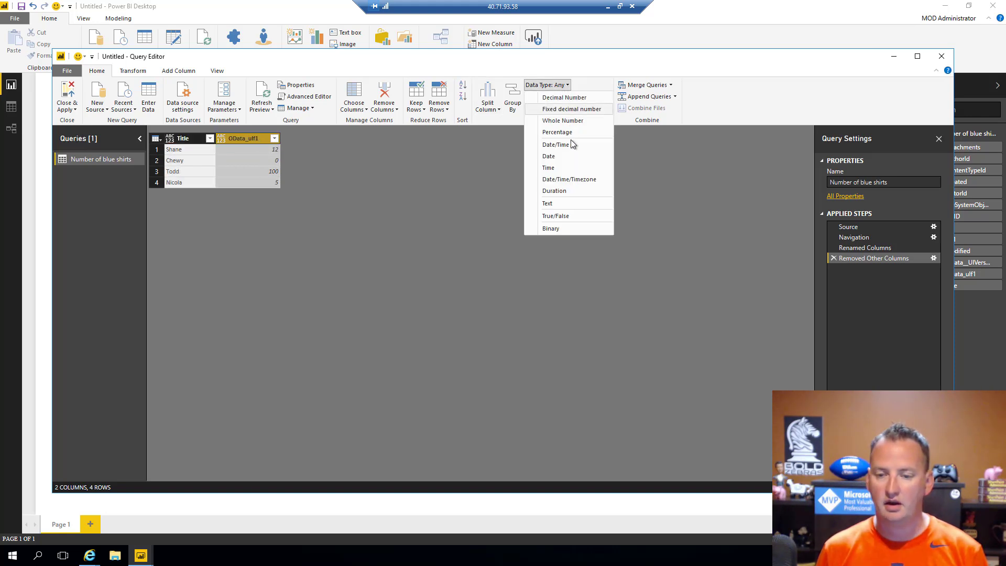
{"action": "left_click", "coordinate": [566, 123]}
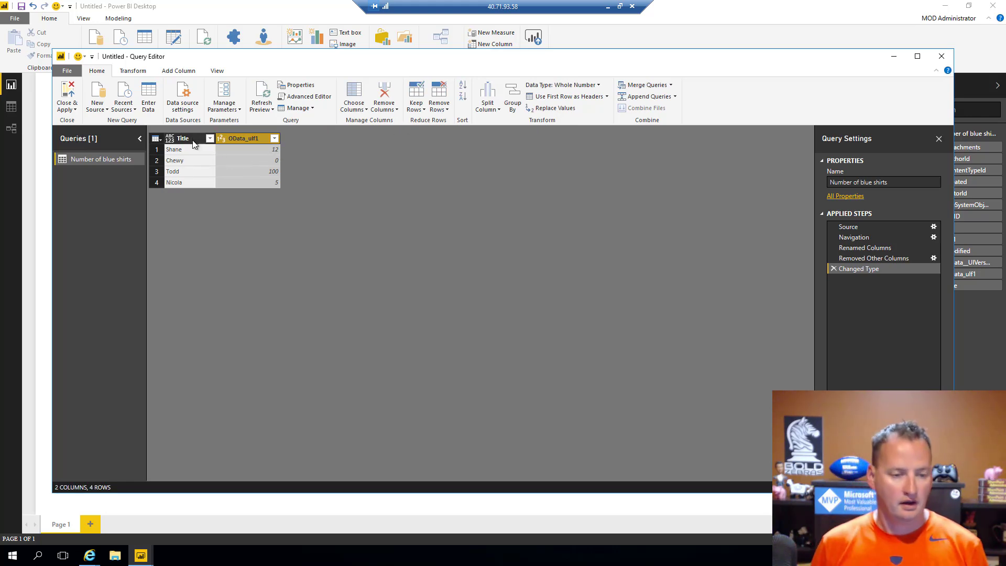
{"action": "left_click", "coordinate": [69, 94]}
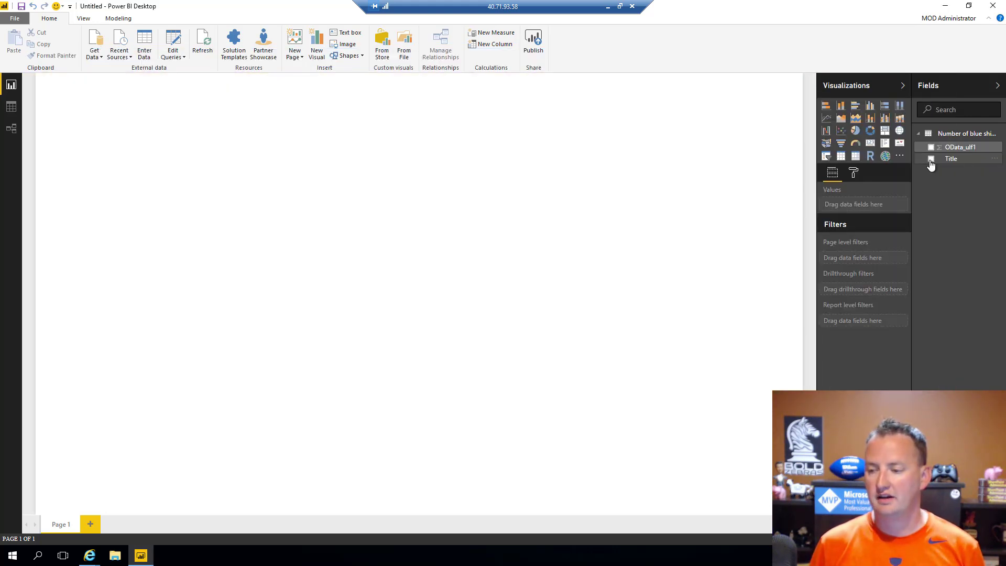
Build a table of Title and OData_ulf1, renaming OData_ulf1 to Number of shirts.
{"action": "left_click", "coordinate": [931, 159]}
{"action": "left_click", "coordinate": [932, 148]}
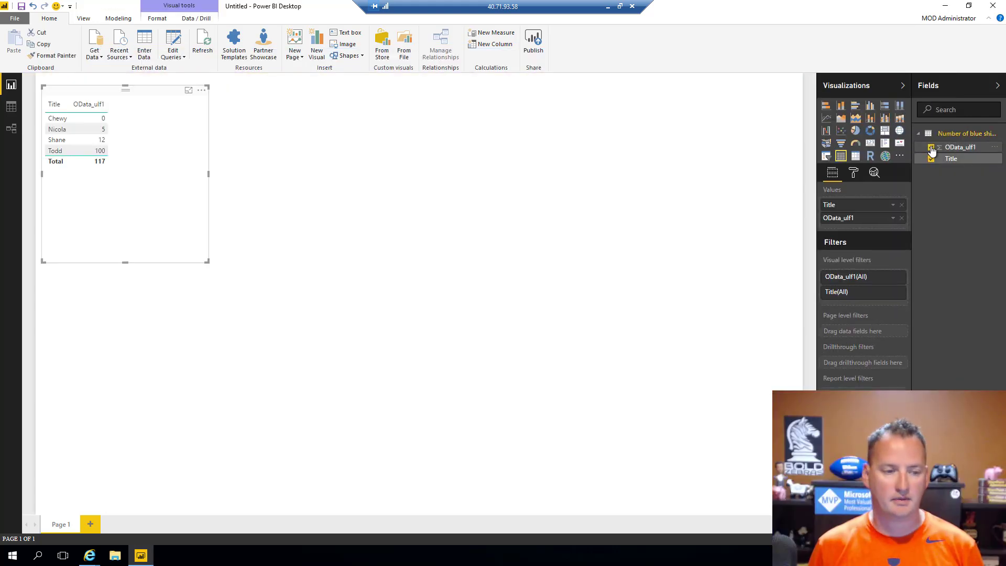
{"action": "left_click", "coordinate": [992, 149]}
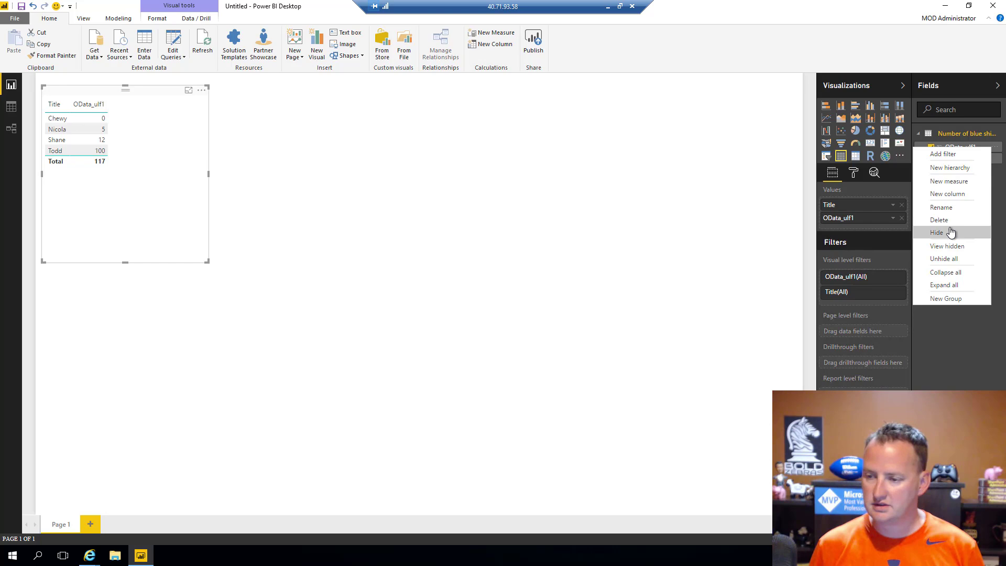
{"action": "left_click", "coordinate": [950, 208]}
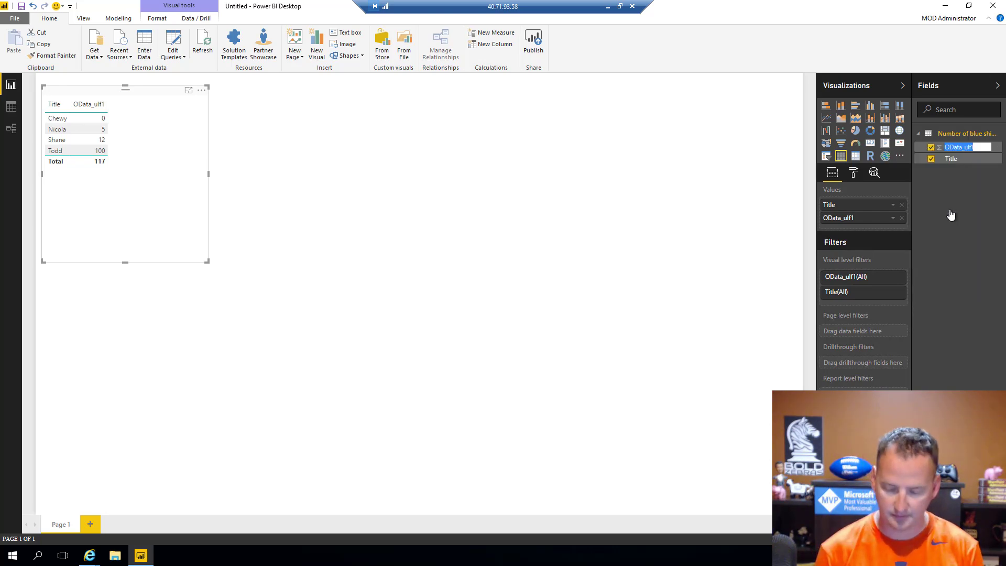
{"action": "type", "text": "Number of shirts"}
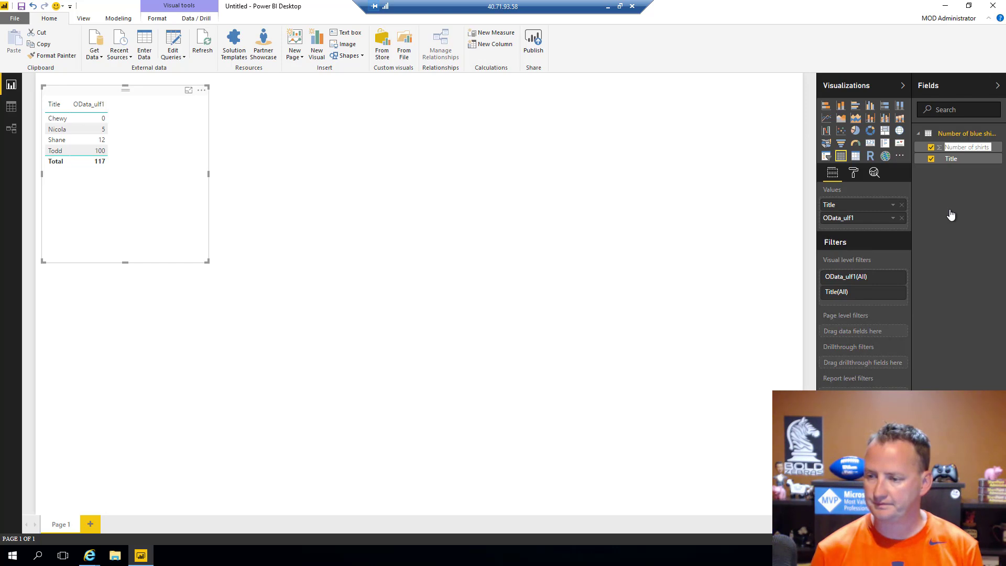
{"action": "key", "text": "Return"}
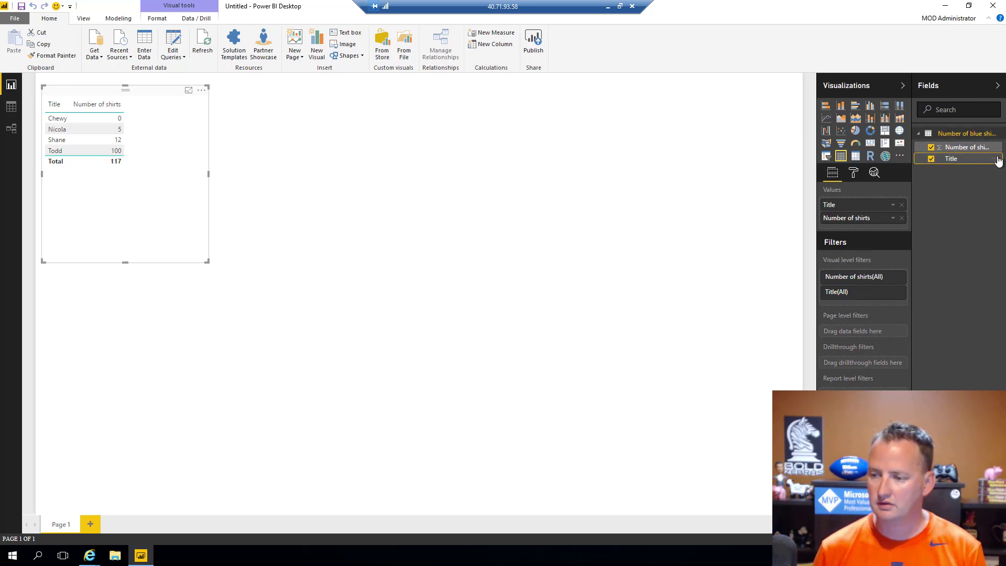
Rename the Title field to Name.
{"action": "left_click", "coordinate": [1002, 159]}
{"action": "left_click", "coordinate": [957, 218]}
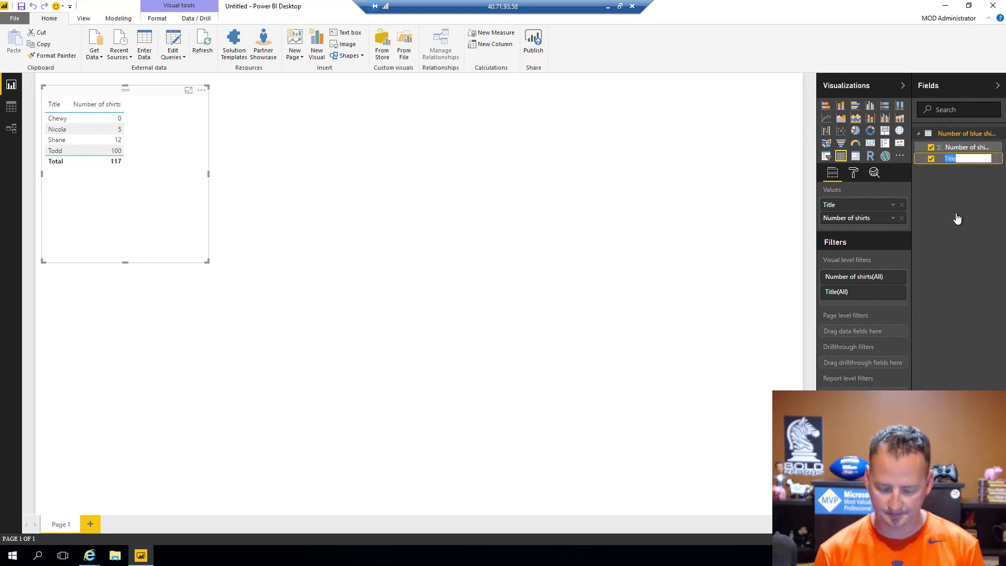
{"action": "type", "text": "Name"}
{"action": "key", "text": "Escape"}
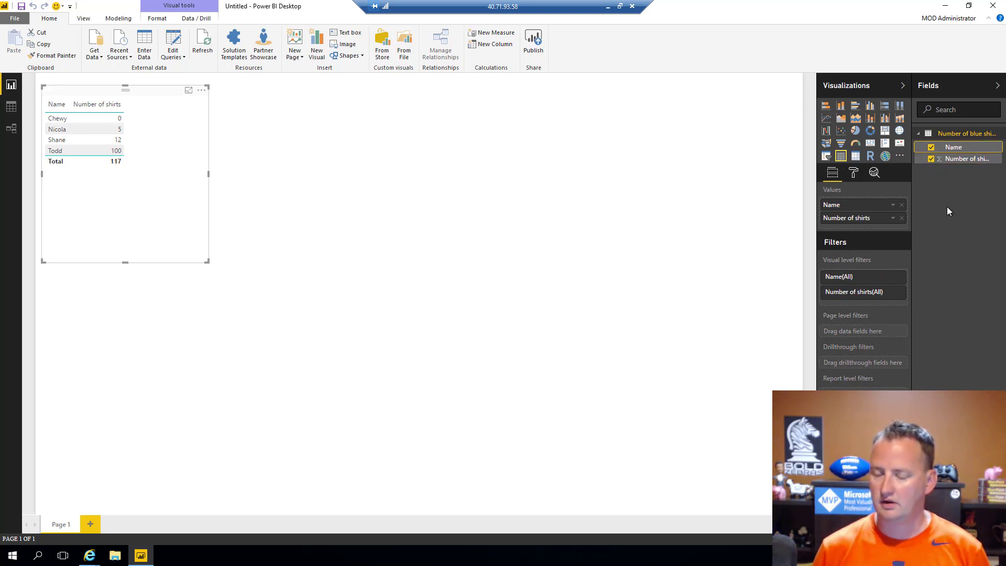
Convert the table to a clustered column chart and enlarge it on the canvas.
{"action": "left_click", "coordinate": [870, 107]}
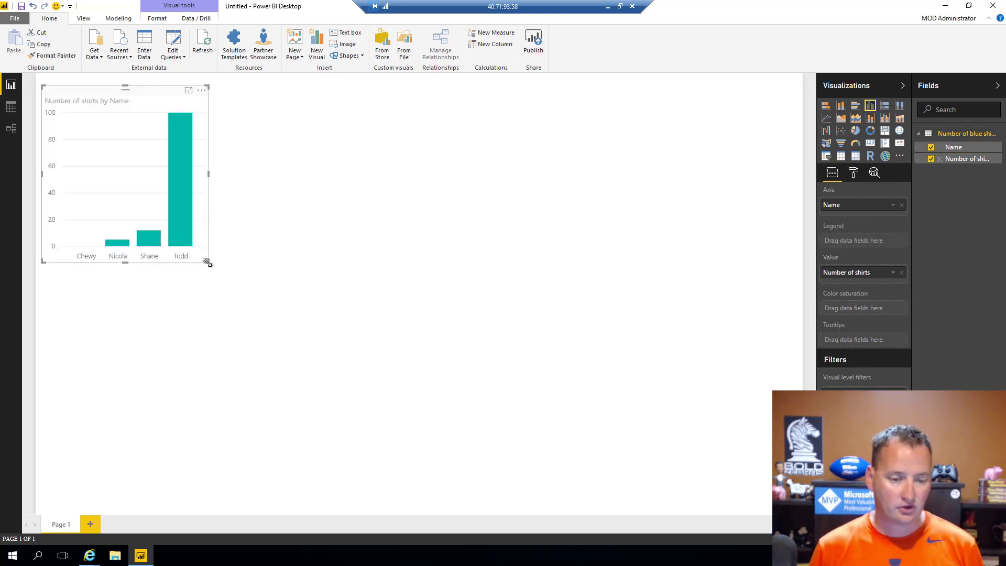
{"action": "left_click_drag", "start_coordinate": [208, 262], "coordinate": [471, 359]}
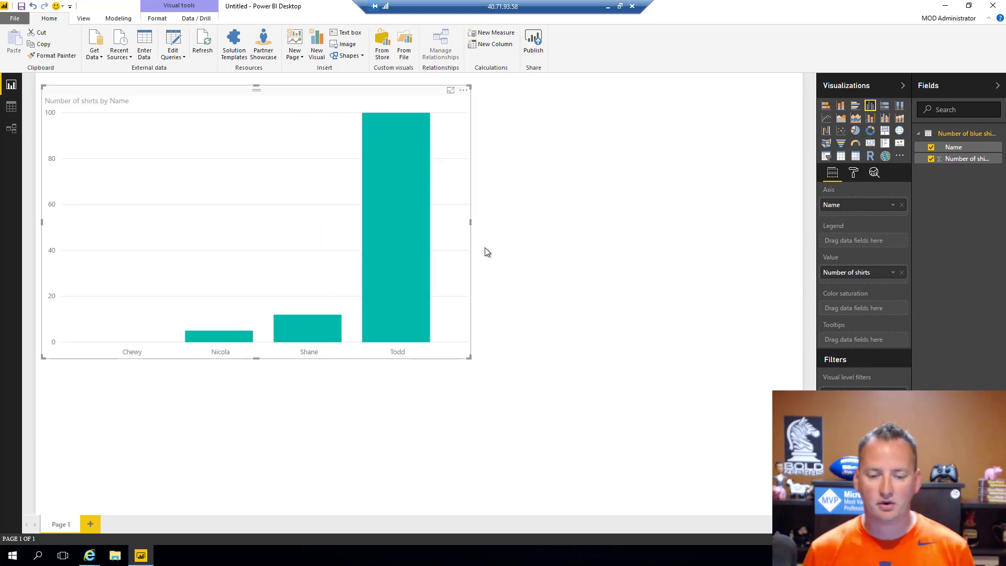
{"action": "mouse_move", "coordinate": [383, 126]}
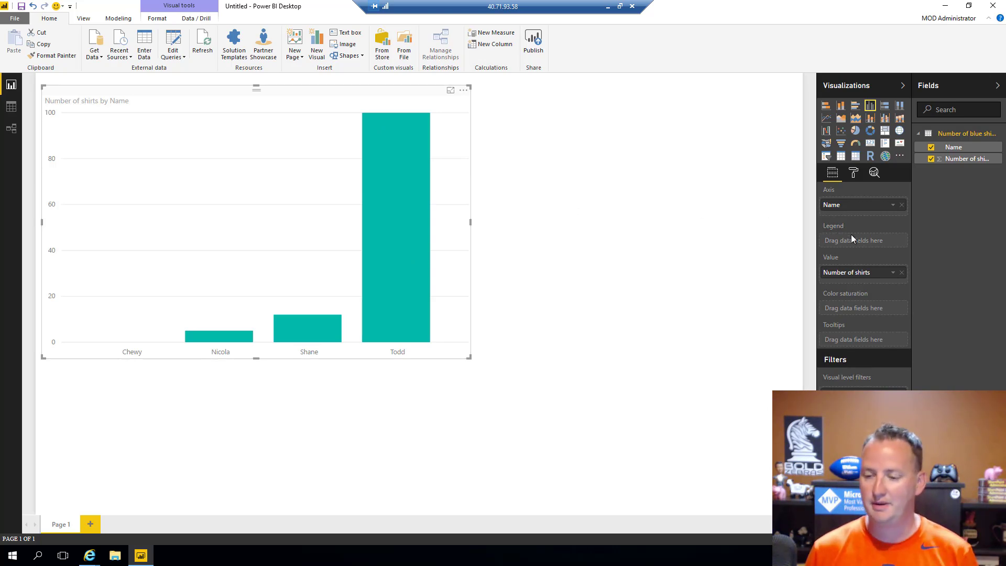
Title the chart 'Number of Blue Shirts Owned'.
{"action": "left_click", "coordinate": [854, 173]}
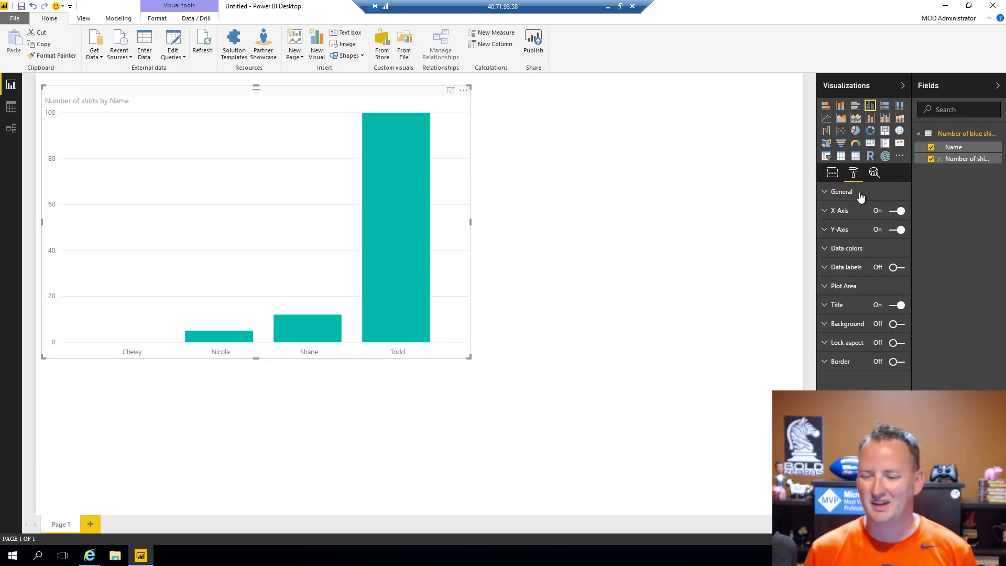
{"action": "left_click", "coordinate": [826, 306]}
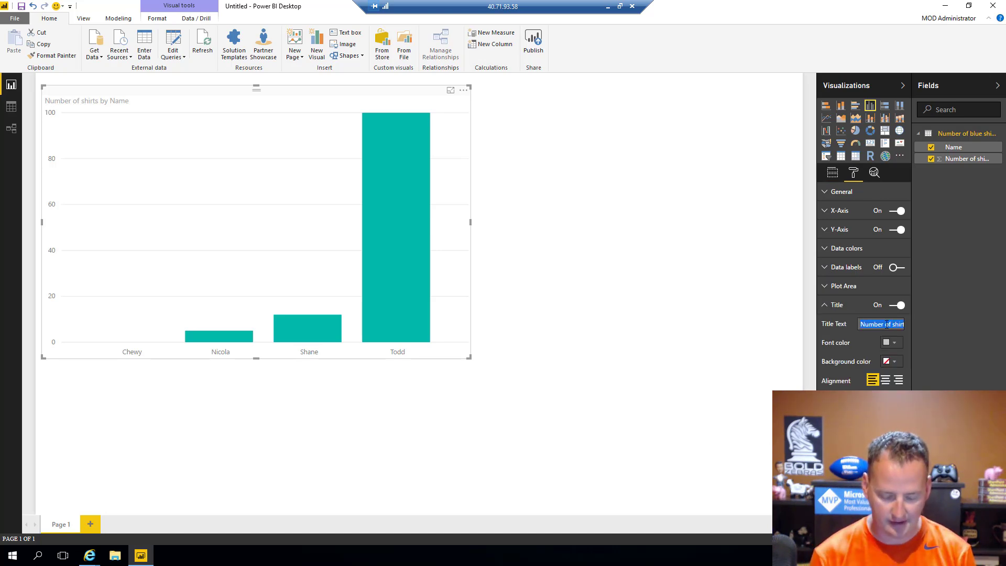
{"action": "type", "text": "Numb"}
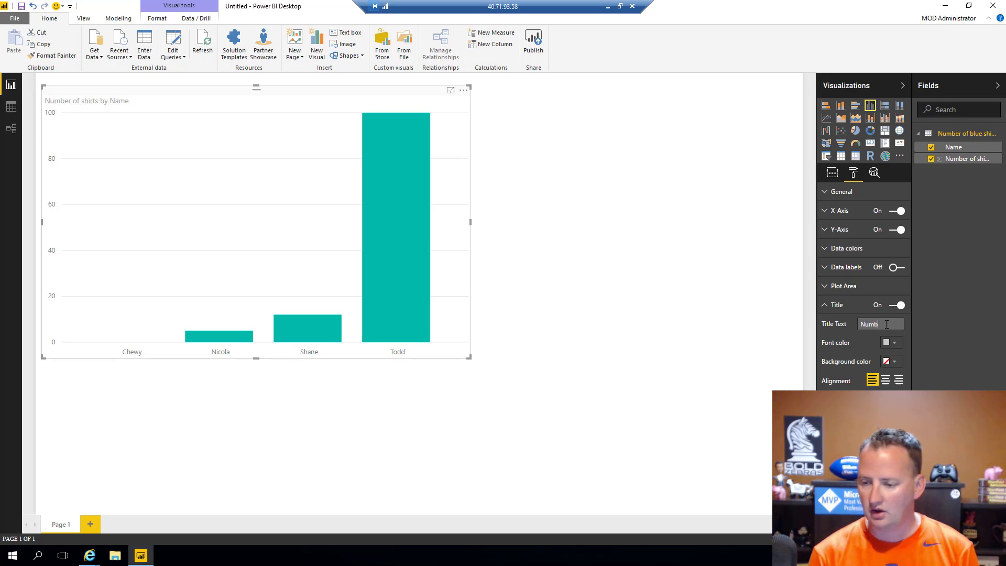
{"action": "type", "text": "er of Blue"}
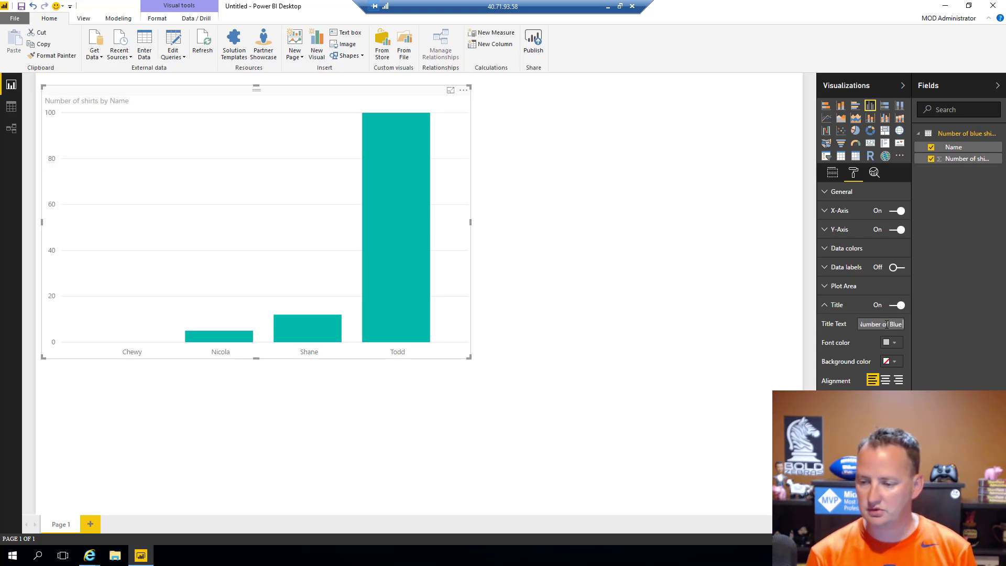
{"action": "type", "text": " Shirts Owned"}
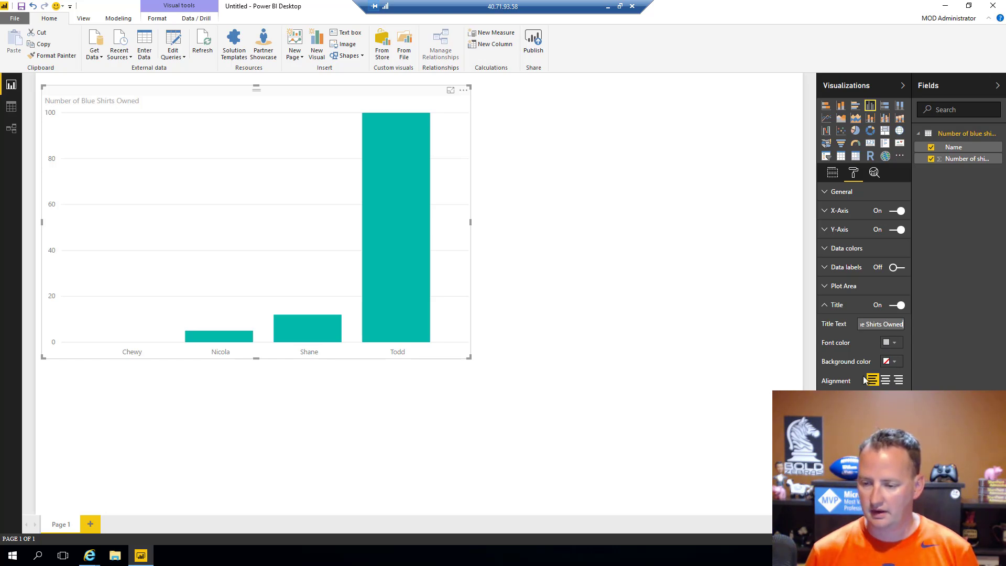
{"action": "left_click", "coordinate": [830, 251]}
Set the bars' default data colour to medium blue.
{"action": "left_click", "coordinate": [830, 250]}
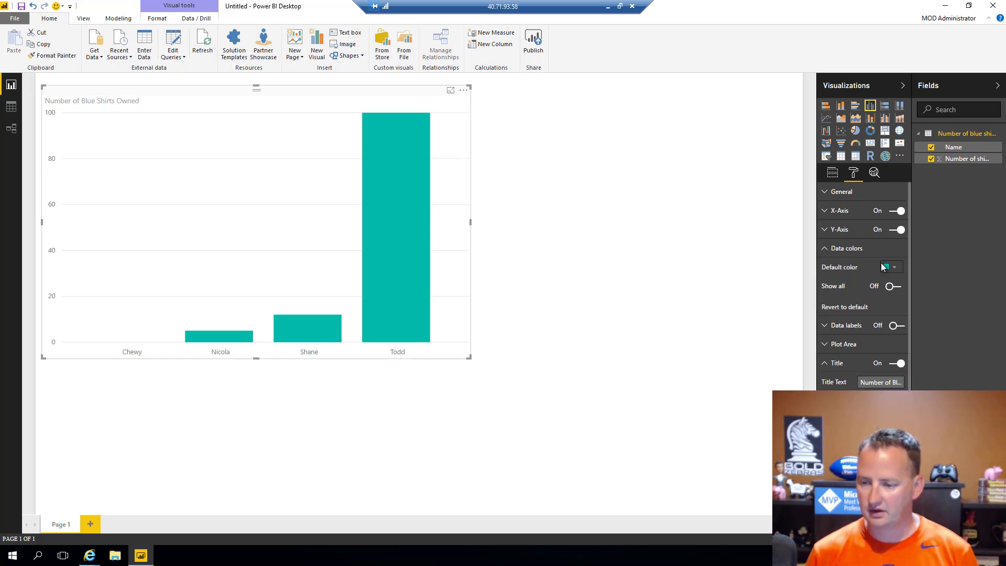
{"action": "left_click", "coordinate": [898, 269]}
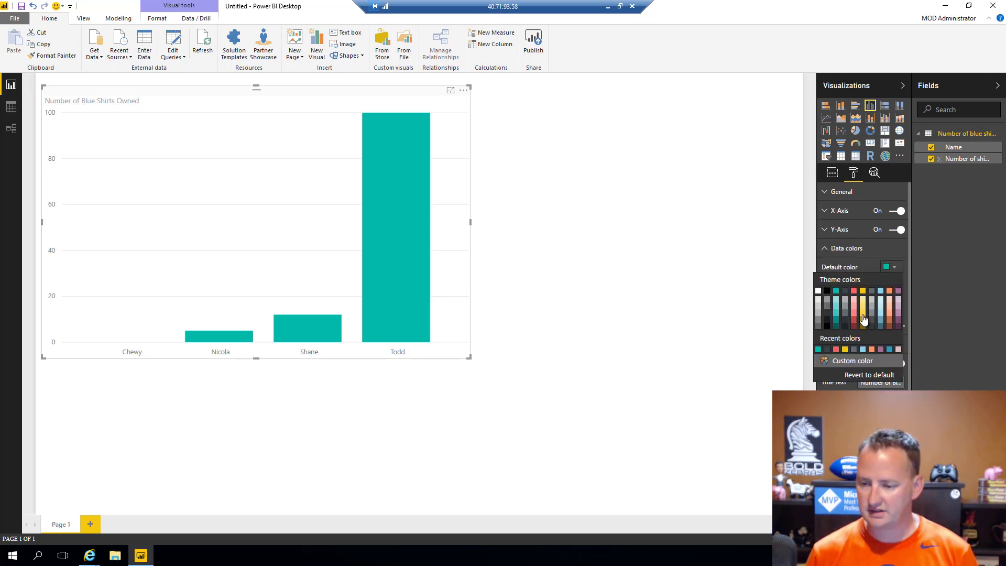
{"action": "left_click", "coordinate": [889, 350]}
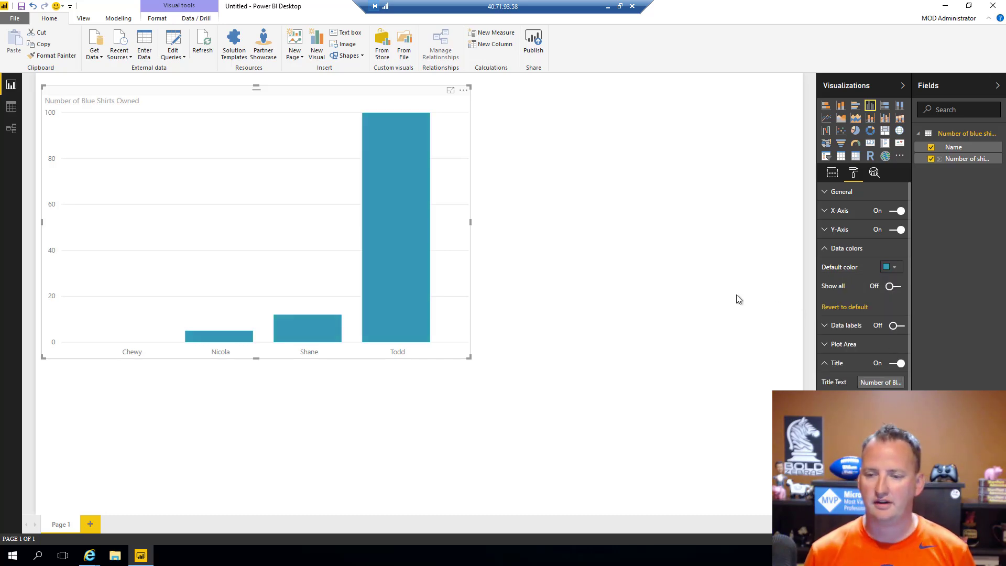
{"action": "left_click", "coordinate": [743, 271]}
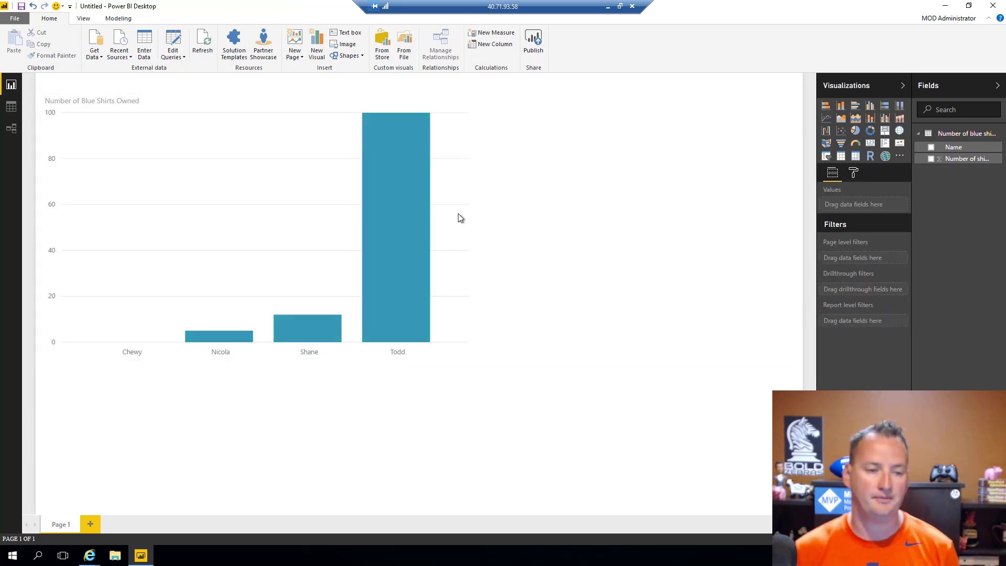
Save the report as sharepoint.
{"action": "left_click", "coordinate": [21, 8]}
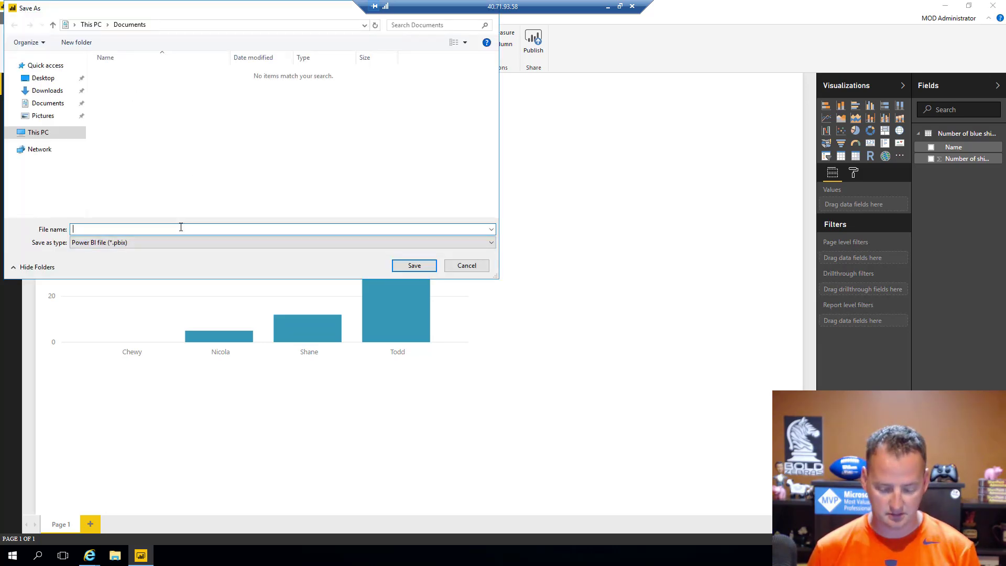
{"action": "type", "text": "sharepoint"}
{"action": "key", "text": "Return"}
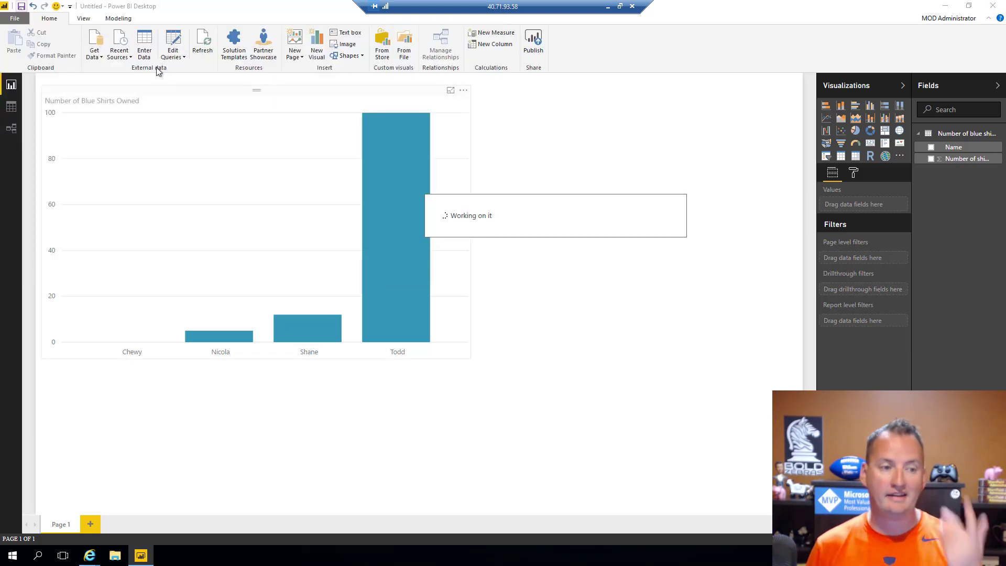
Publish the report to Power BI in My workspace.
{"action": "left_click", "coordinate": [15, 19]}
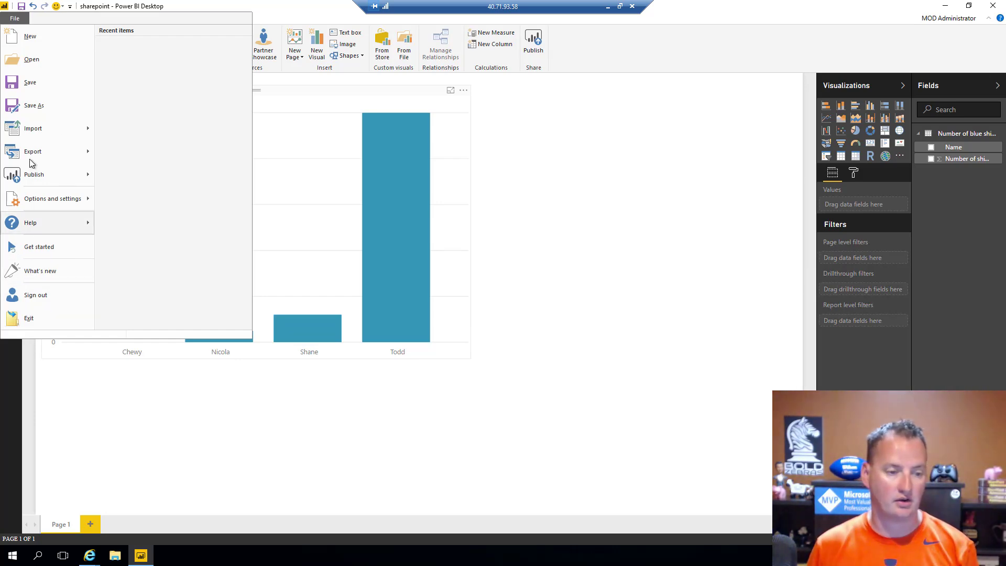
{"action": "mouse_move", "coordinate": [33, 152]}
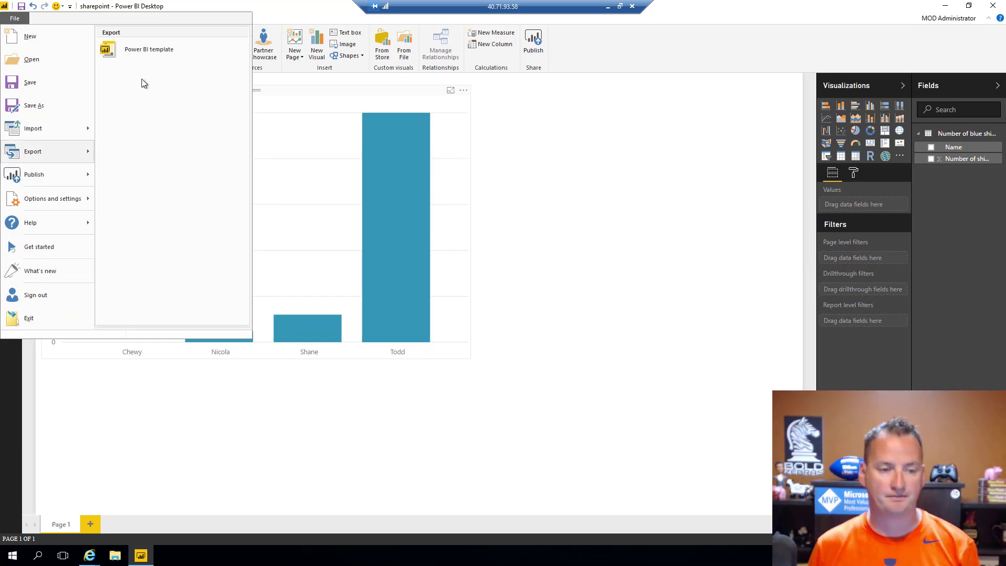
{"action": "mouse_move", "coordinate": [59, 175]}
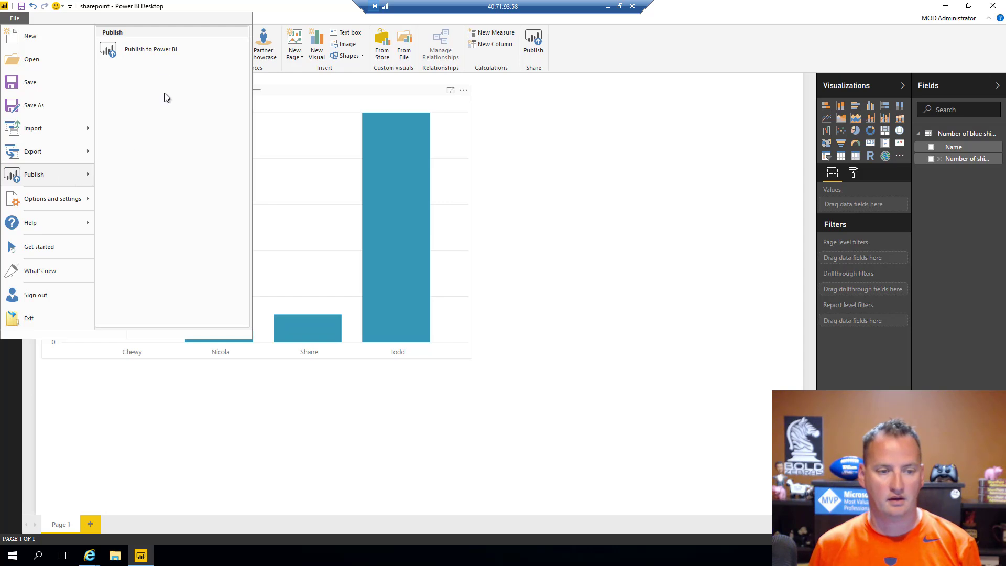
{"action": "left_click", "coordinate": [165, 49]}
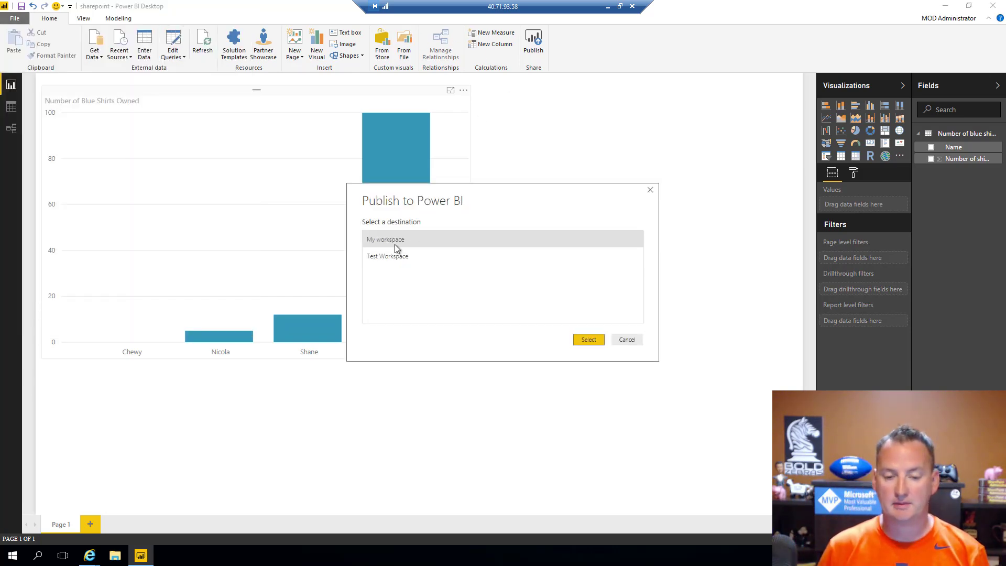
{"action": "left_click", "coordinate": [589, 340]}
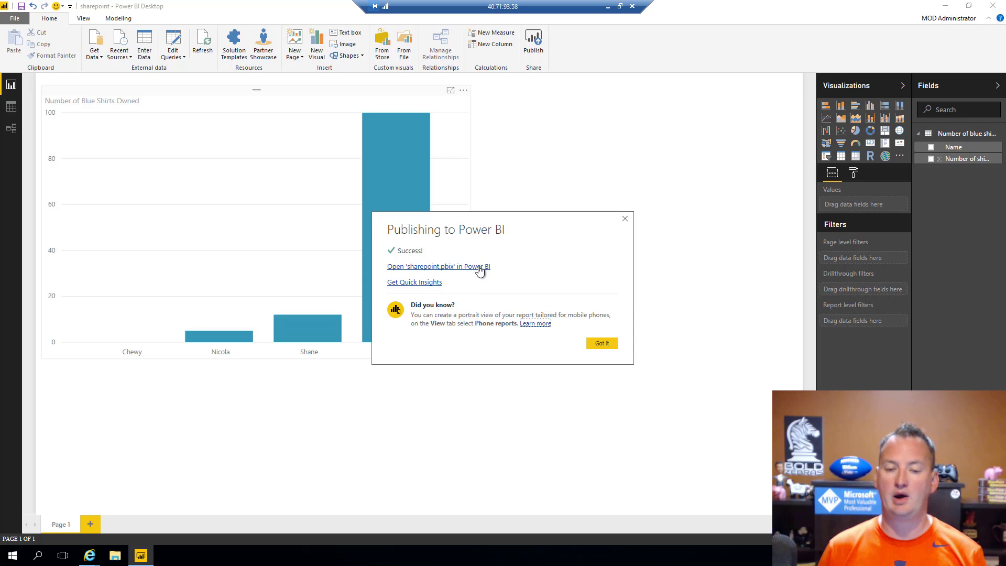
Open sharepoint.pbix in Power BI and bring up the sharepoint dataset's options under My Workspace.
{"action": "left_click", "coordinate": [479, 268]}
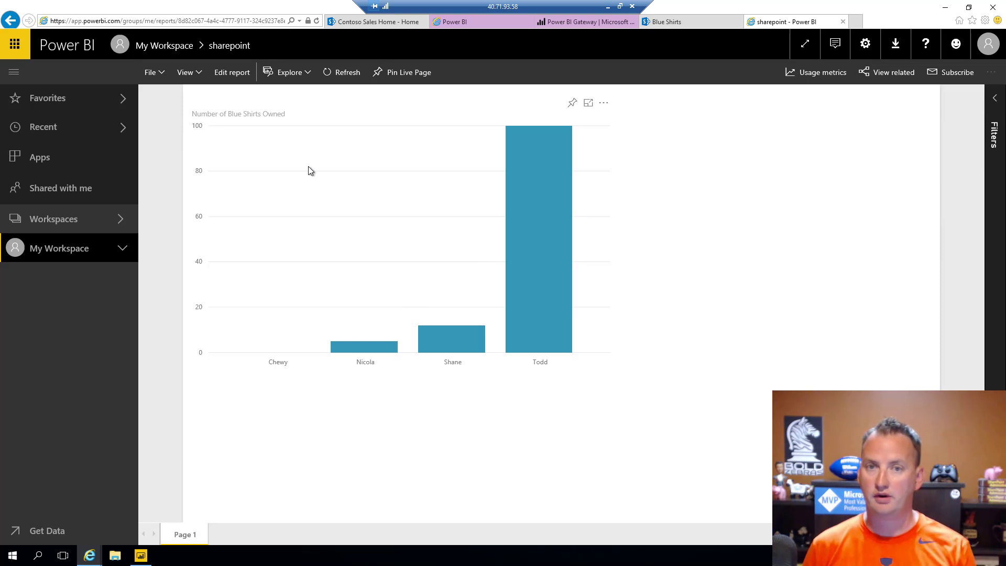
{"action": "left_click", "coordinate": [71, 254]}
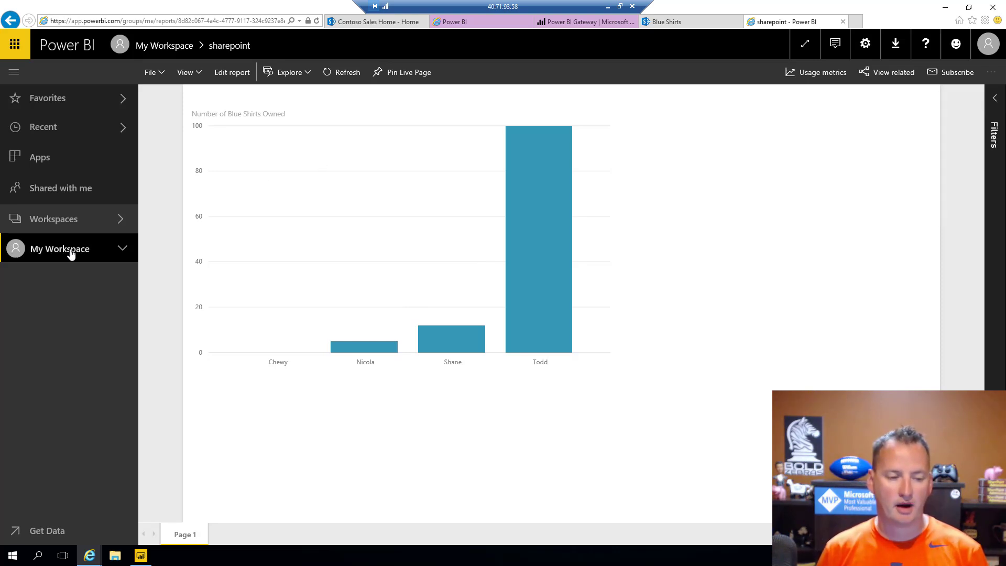
{"action": "left_click", "coordinate": [370, 145]}
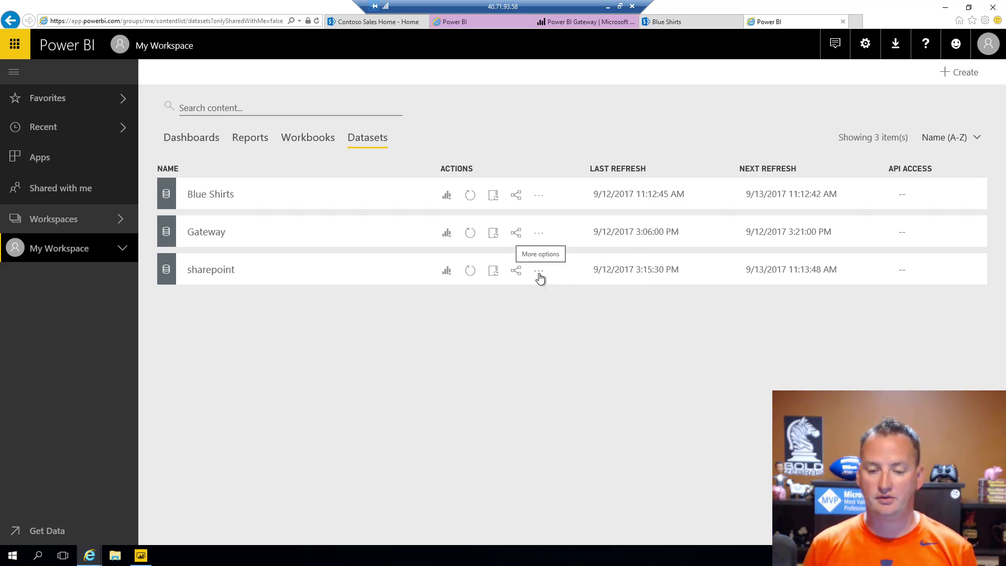
{"action": "left_click", "coordinate": [539, 276]}
In the dataset settings, select and apply the second data gateway connection.
{"action": "left_click", "coordinate": [463, 303]}
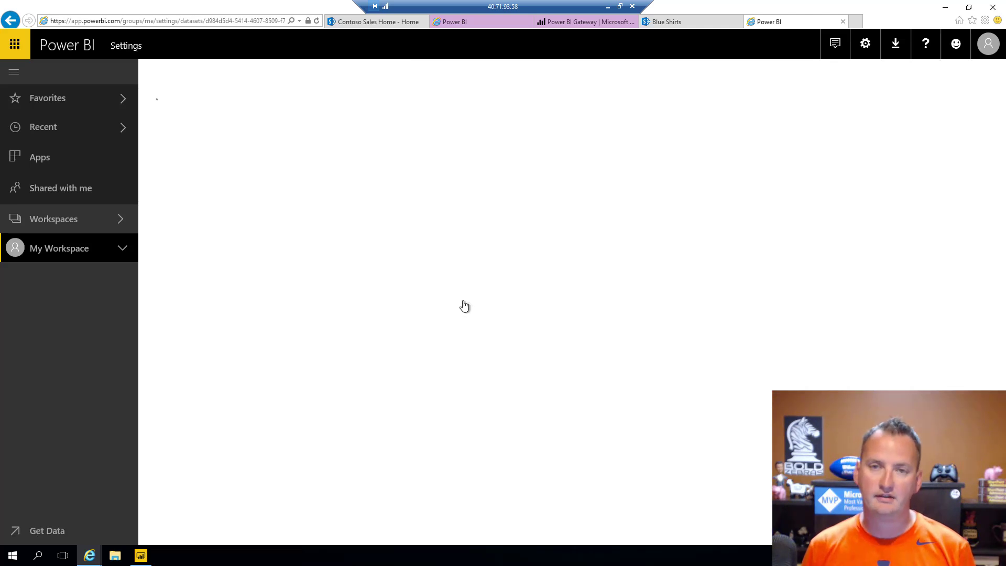
{"action": "left_click", "coordinate": [371, 190]}
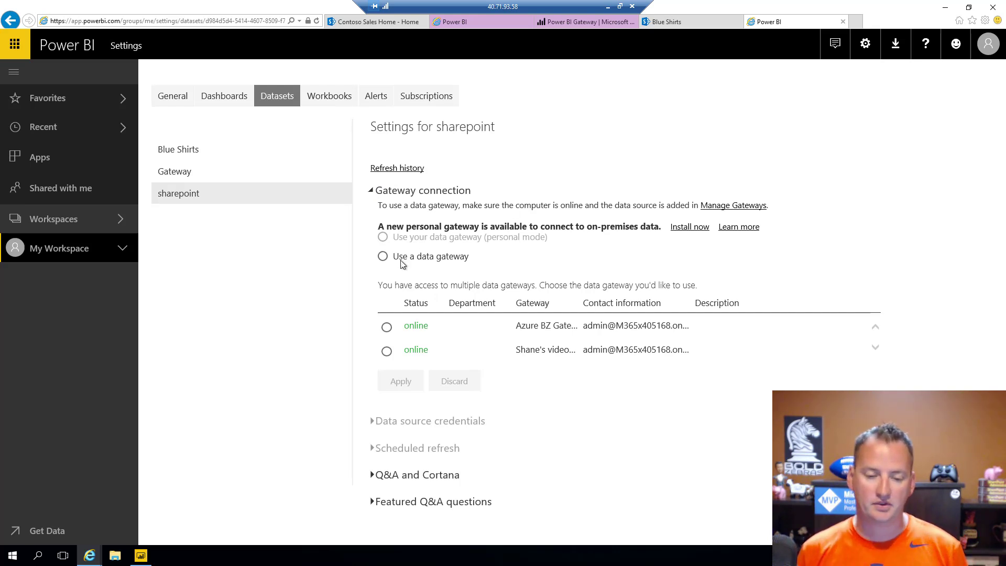
{"action": "left_click", "coordinate": [383, 257]}
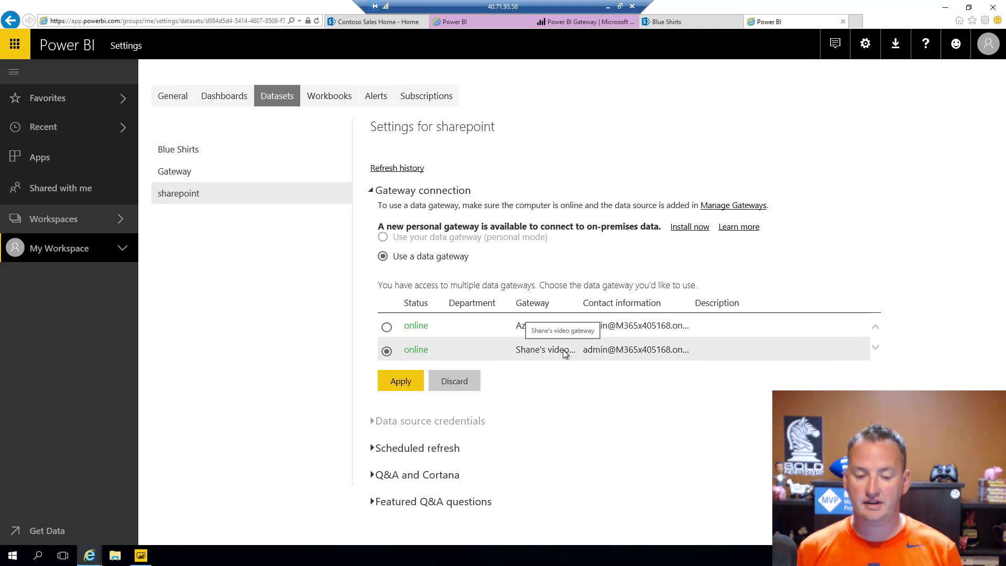
{"action": "left_click", "coordinate": [405, 377]}
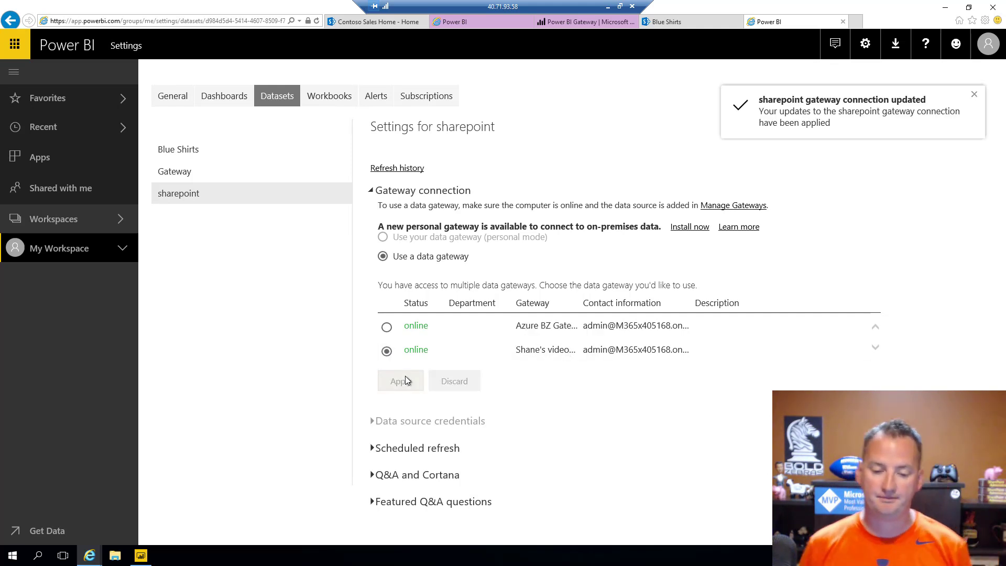
{"action": "left_click", "coordinate": [371, 193]}
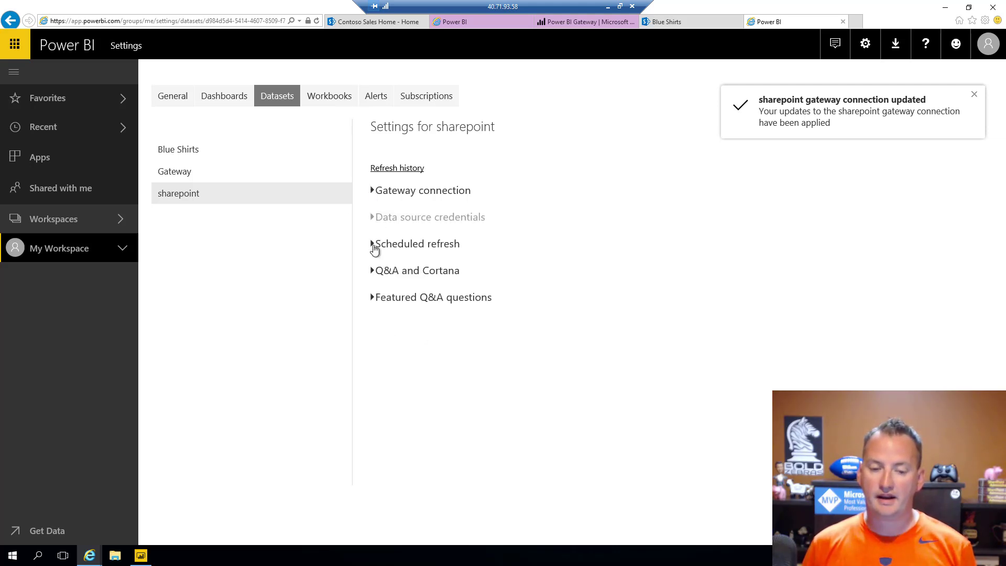
Switch Keep your data up to date On at Daily frequency, then return to My Workspace.
{"action": "left_click", "coordinate": [377, 246]}
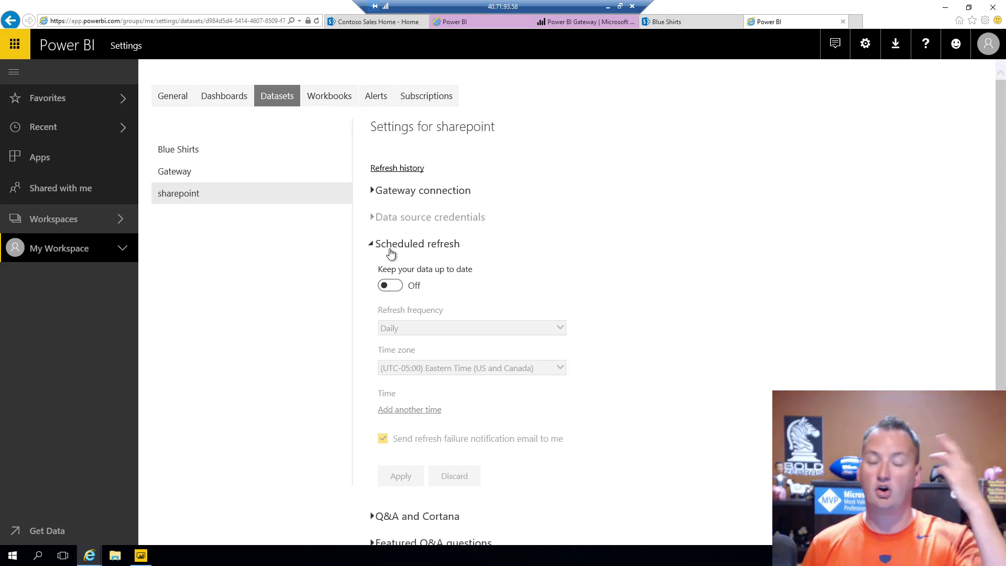
{"action": "left_click", "coordinate": [396, 286]}
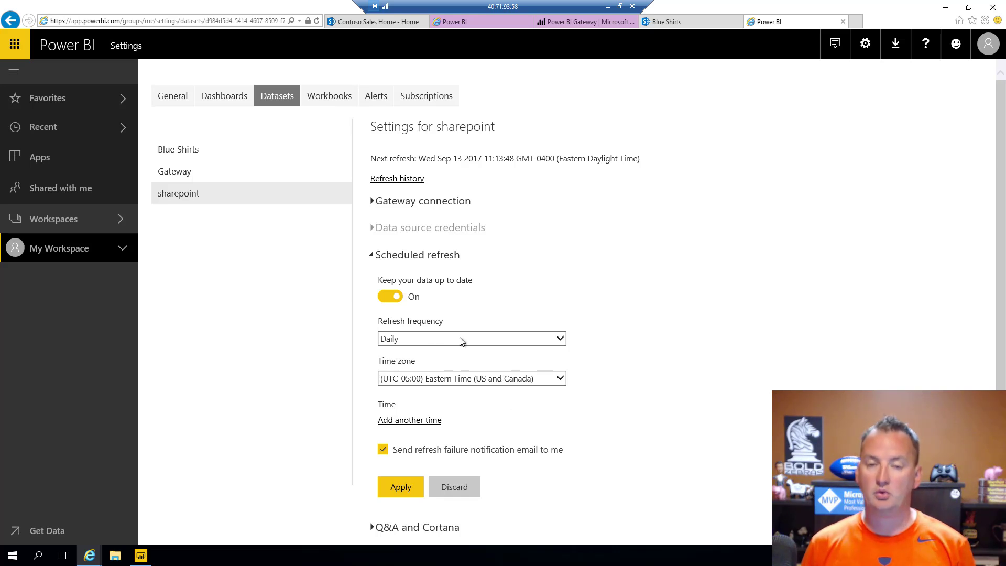
{"action": "left_click", "coordinate": [411, 487]}
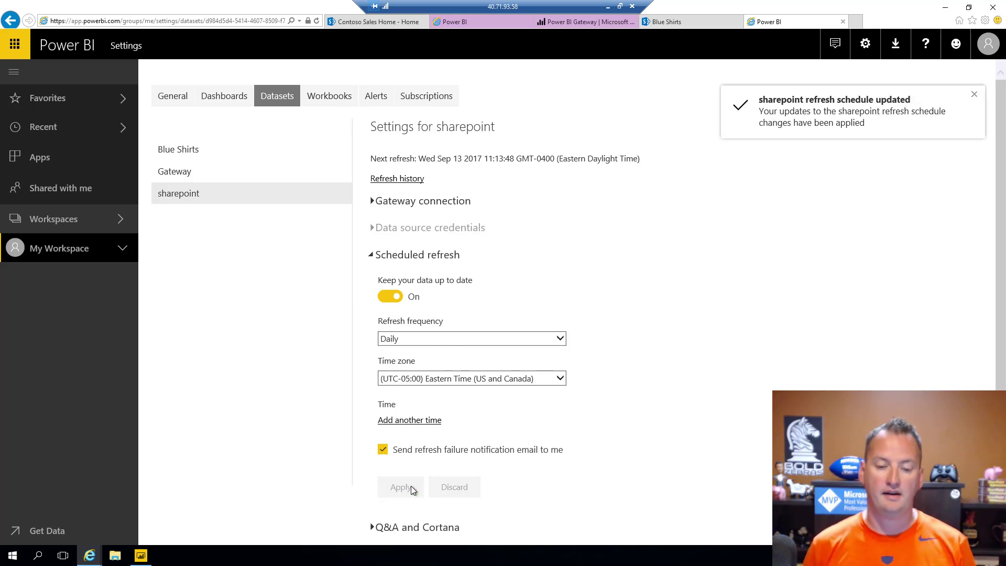
{"action": "left_click", "coordinate": [464, 339]}
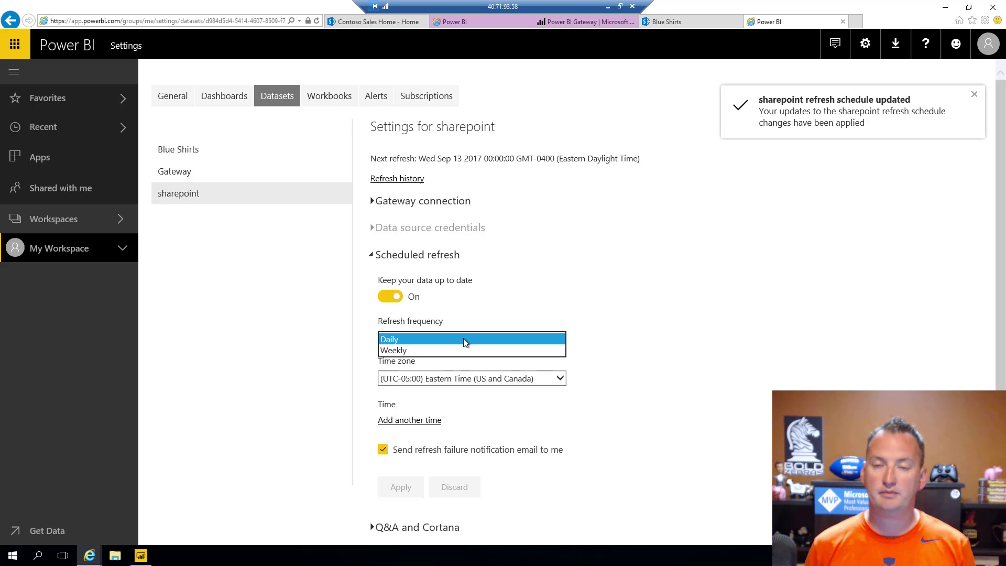
{"action": "left_click", "coordinate": [523, 319]}
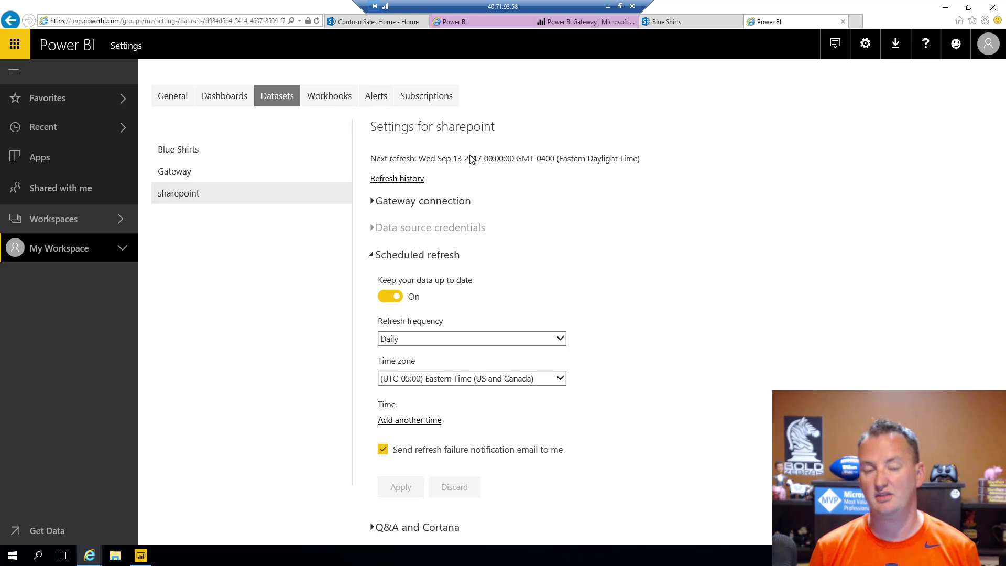
{"action": "left_click", "coordinate": [372, 256]}
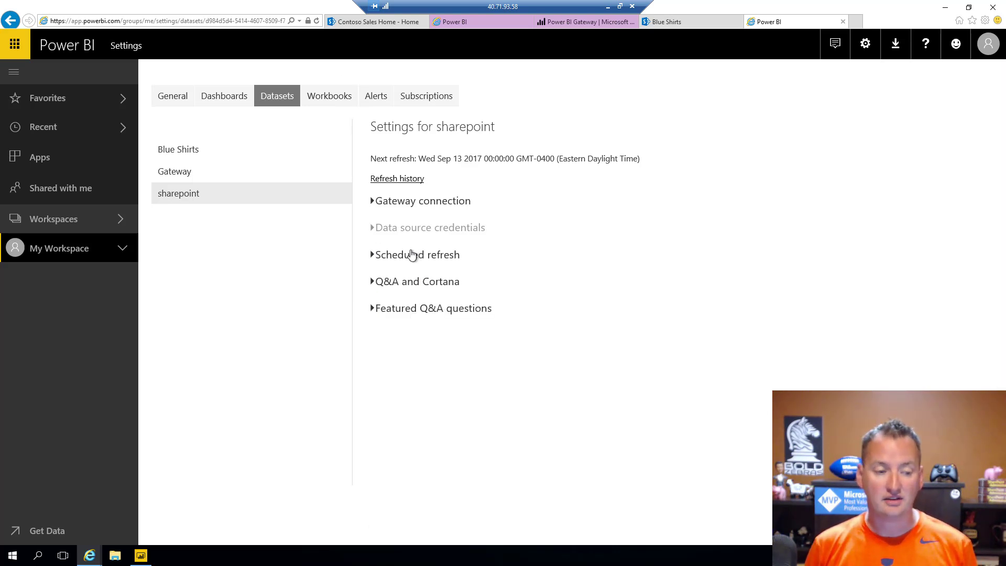
{"action": "left_click", "coordinate": [73, 253]}
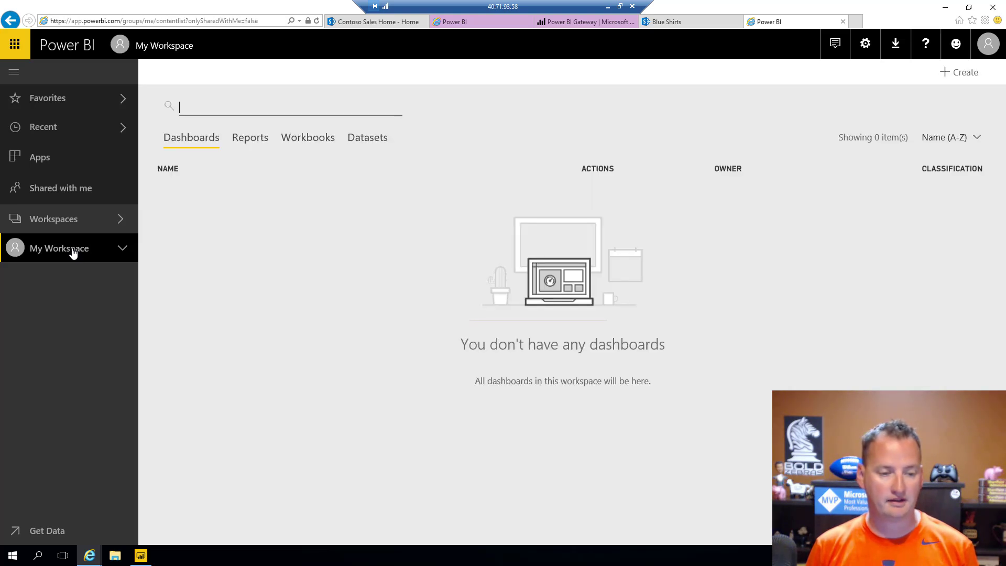
Copy the sharepoint report's Embed in SharePoint Online link, then go to Contoso Sales Home.
{"action": "left_click", "coordinate": [250, 139]}
{"action": "left_click", "coordinate": [200, 270]}
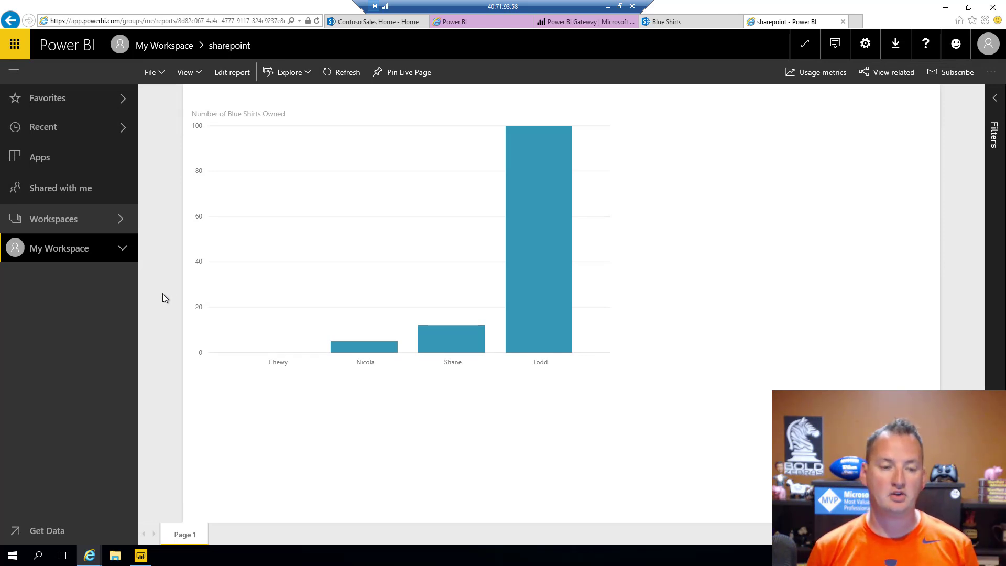
{"action": "left_click", "coordinate": [164, 76]}
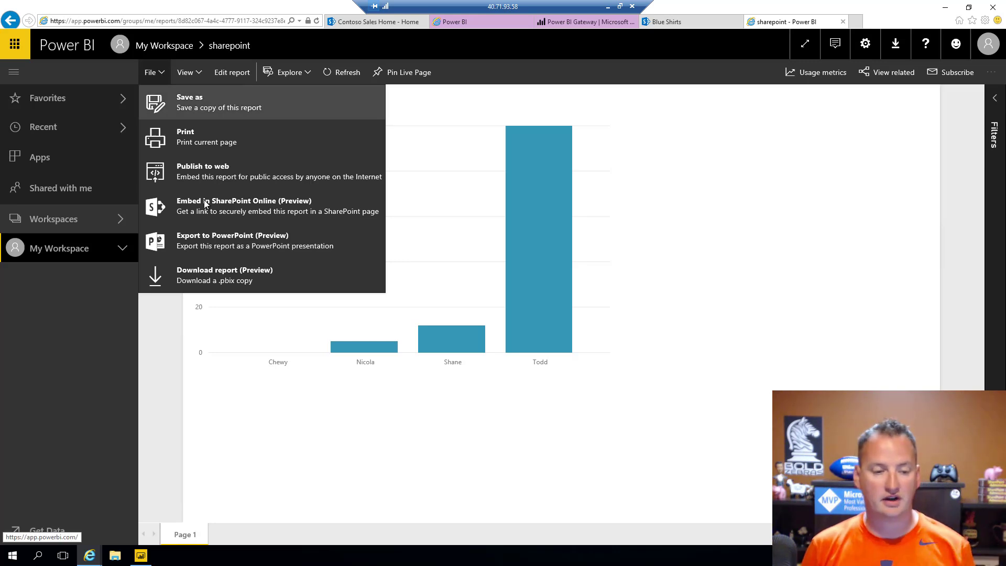
{"action": "left_click", "coordinate": [235, 207]}
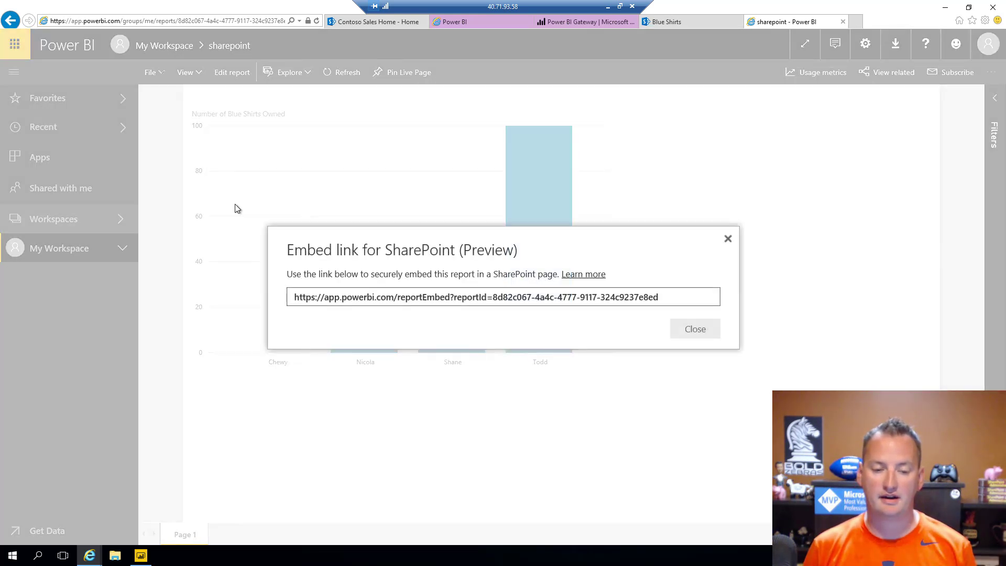
{"action": "left_click", "coordinate": [459, 297]}
{"action": "right_click", "coordinate": [545, 298]}
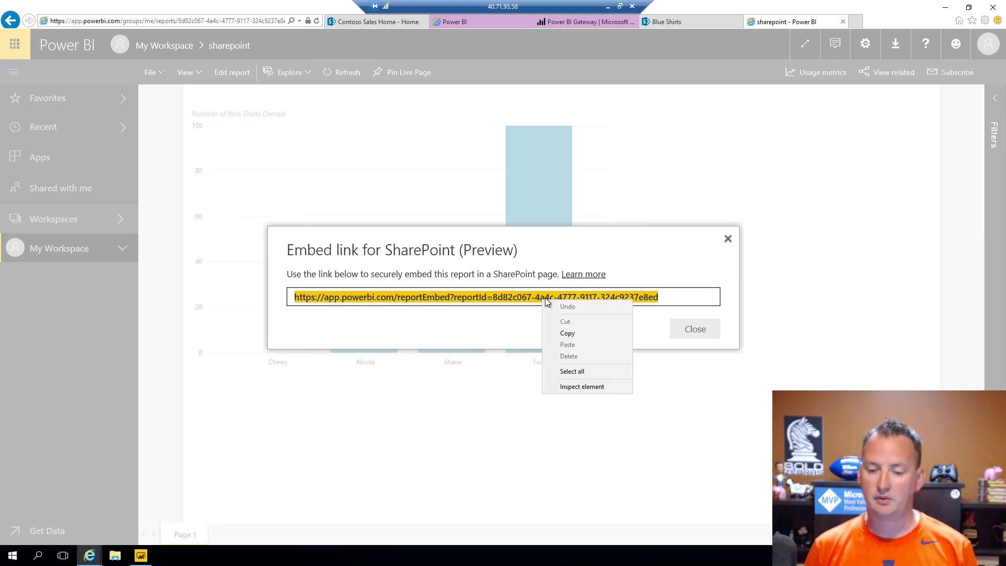
{"action": "left_click", "coordinate": [579, 334]}
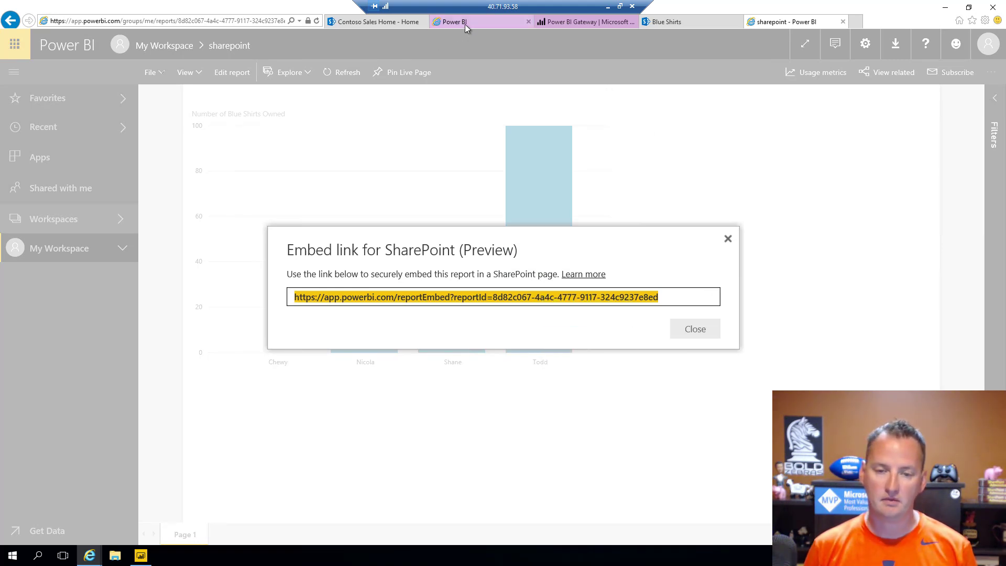
{"action": "left_click", "coordinate": [382, 23]}
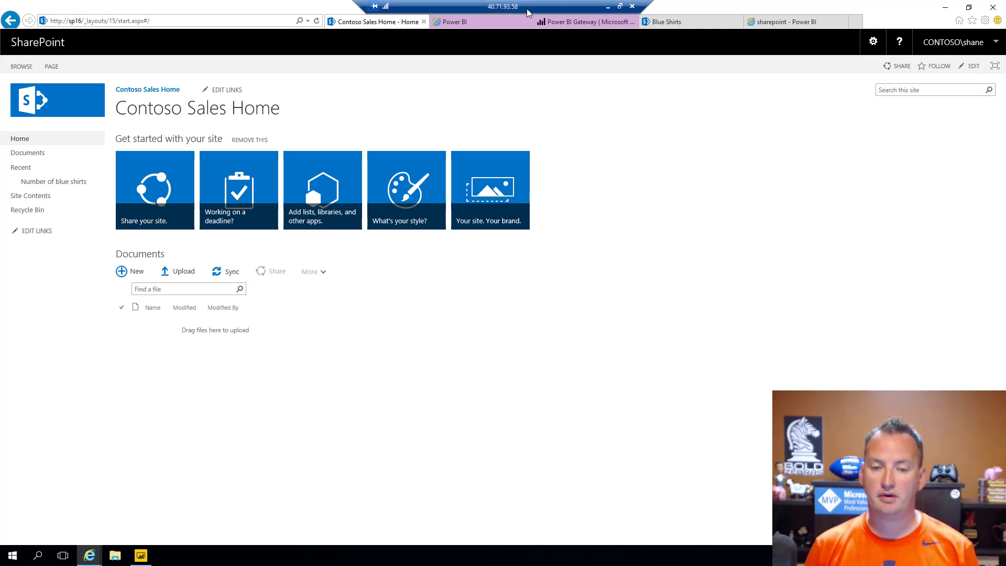
From the Blue Shirts page, start a new page on the Contoso team site.
{"action": "left_click", "coordinate": [679, 23]}
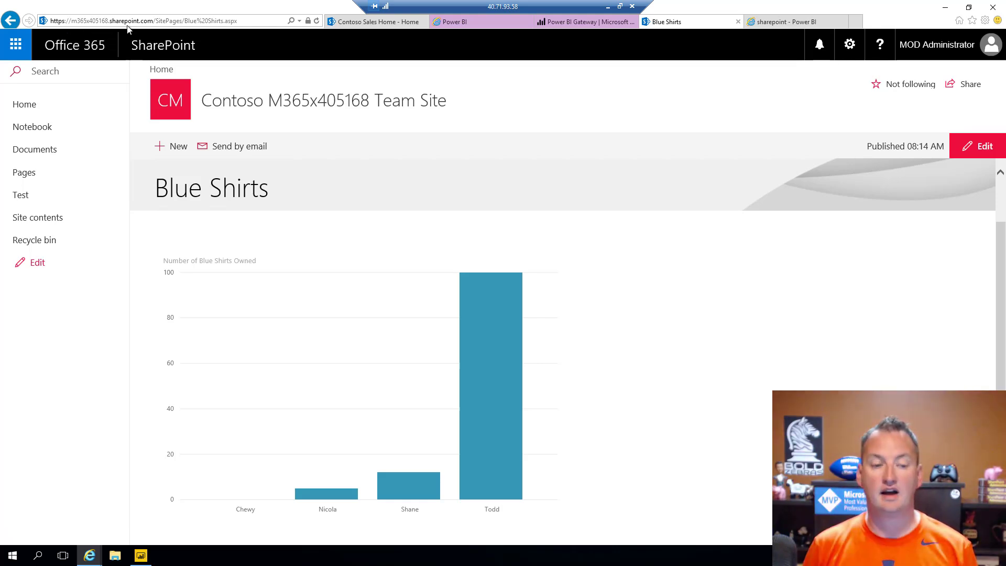
{"action": "left_click", "coordinate": [853, 46]}
{"action": "left_click", "coordinate": [790, 141]}
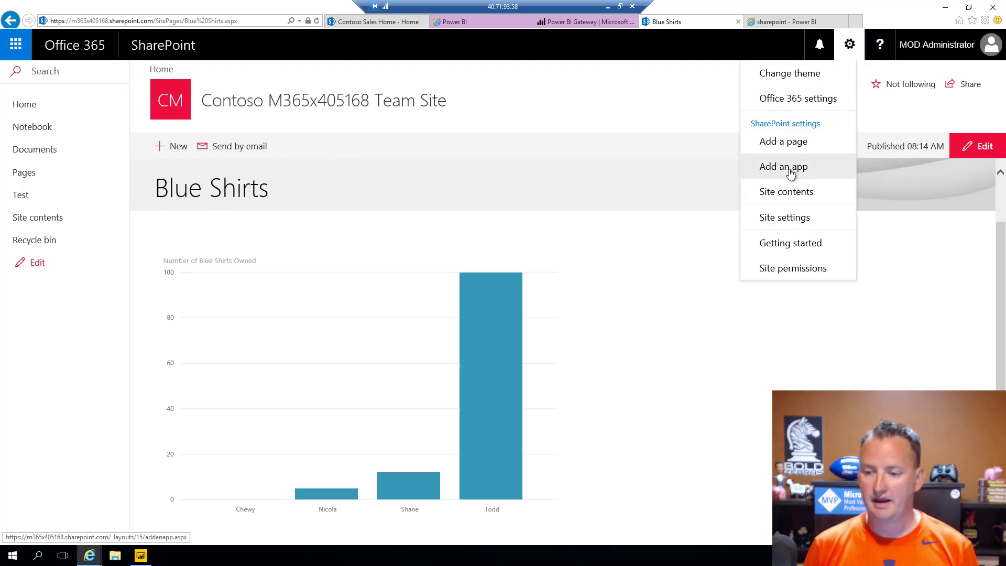
Title the page 'Shanes Video Page' and add a Power BI web part with its report settings shown.
{"action": "type", "text": "Shanes"}
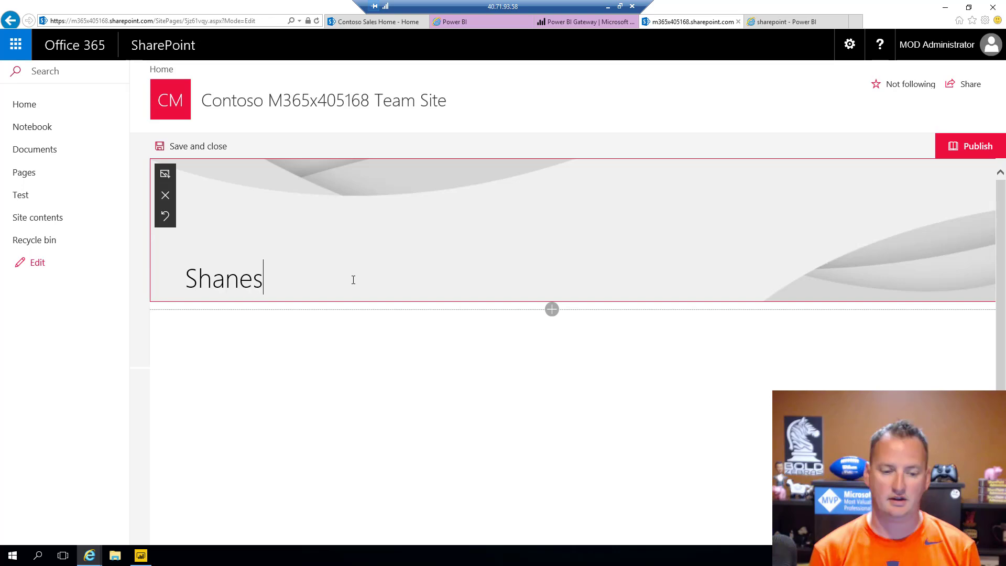
{"action": "type", "text": " Video"}
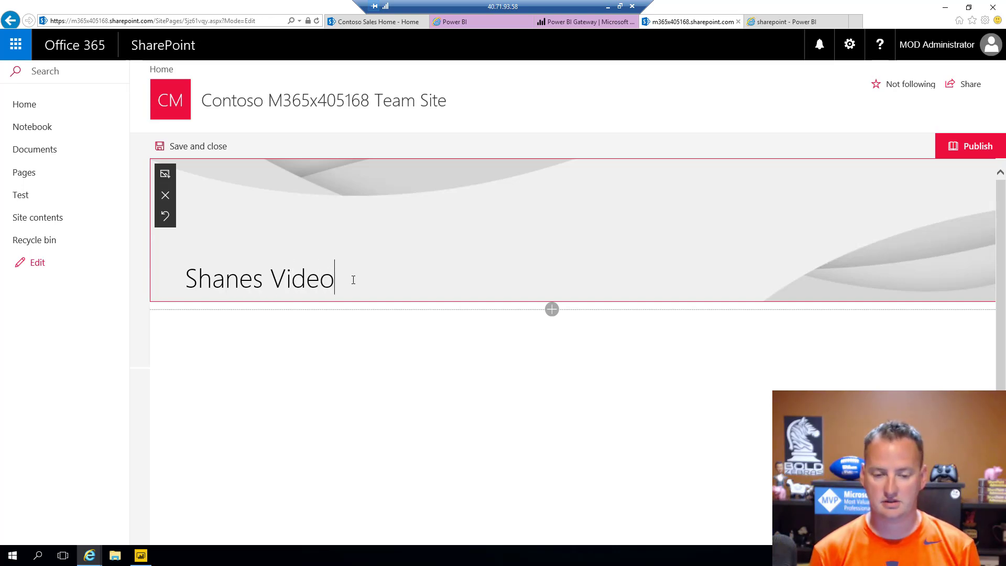
{"action": "type", "text": " Page"}
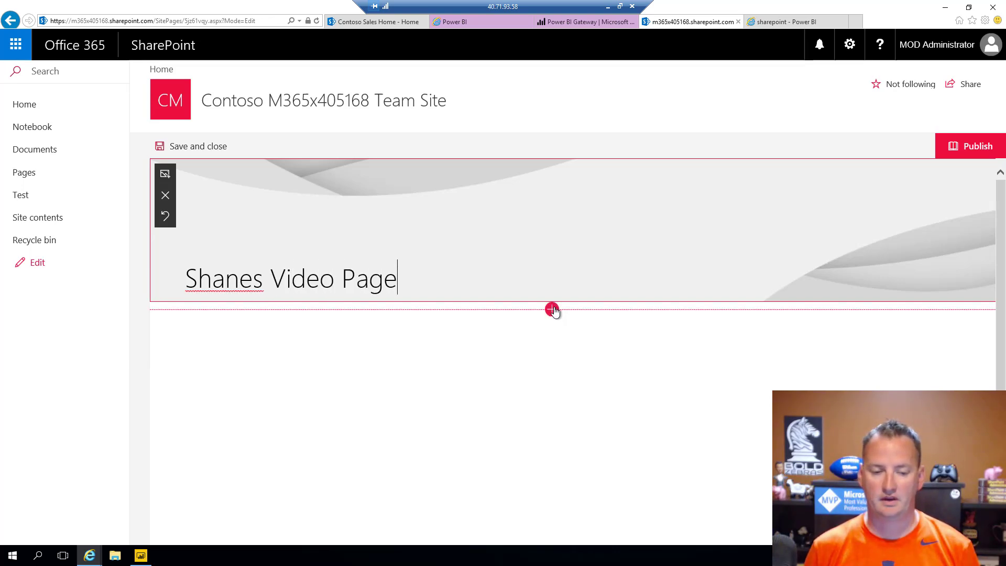
{"action": "left_click", "coordinate": [552, 309]}
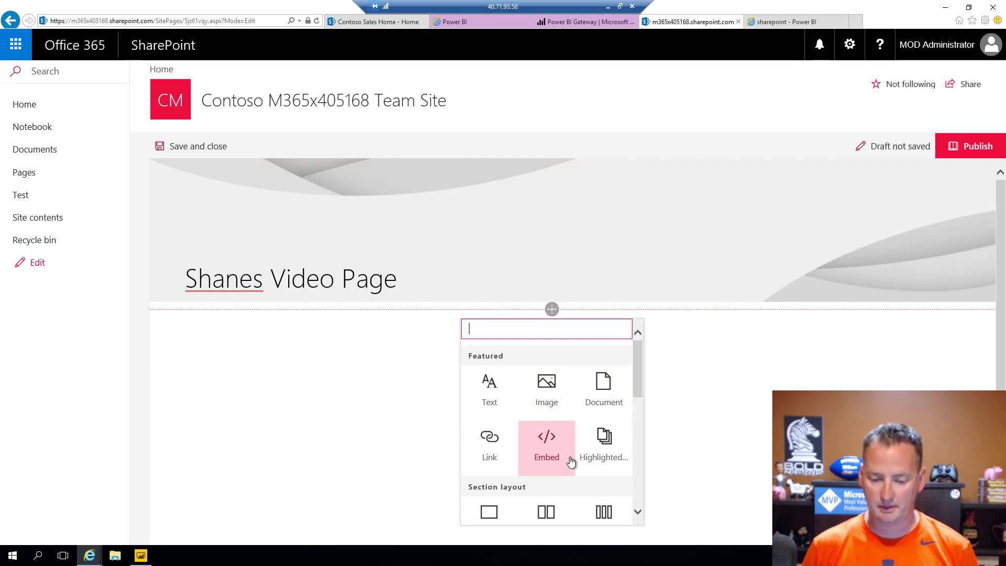
{"action": "scroll", "coordinate": [568, 431], "scroll_direction": "down", "scroll_amount": 3}
{"action": "scroll", "coordinate": [555, 434], "scroll_direction": "down", "scroll_amount": 5}
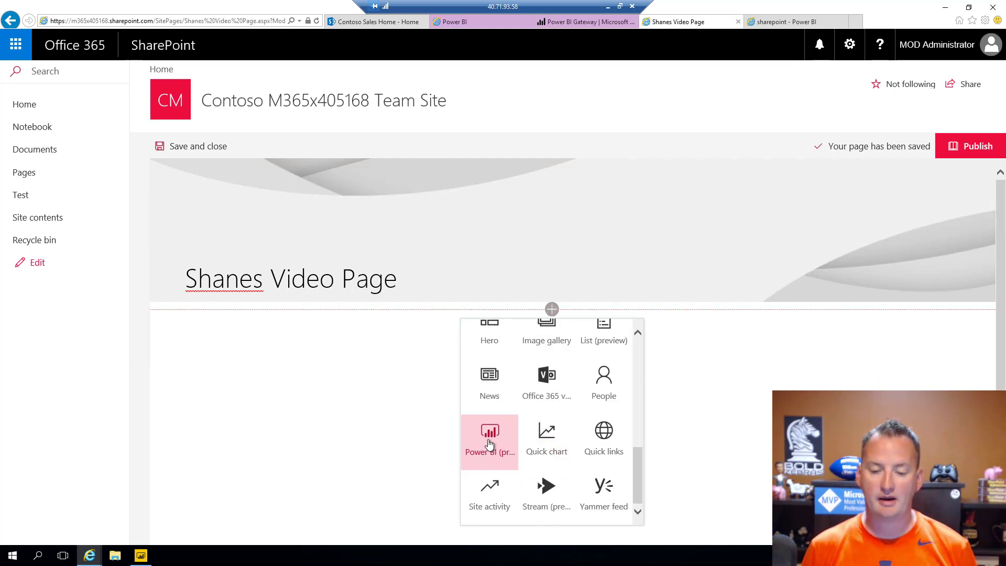
{"action": "left_click", "coordinate": [489, 444]}
{"action": "left_click", "coordinate": [555, 471]}
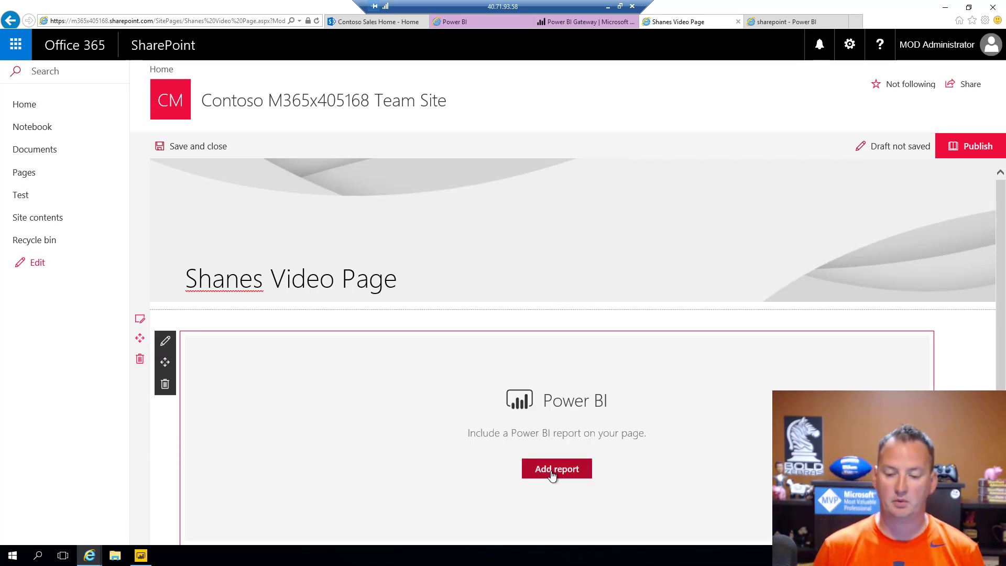
Paste the copied report embed link into the Power BI report link field so the chart loads.
{"action": "left_click", "coordinate": [873, 176]}
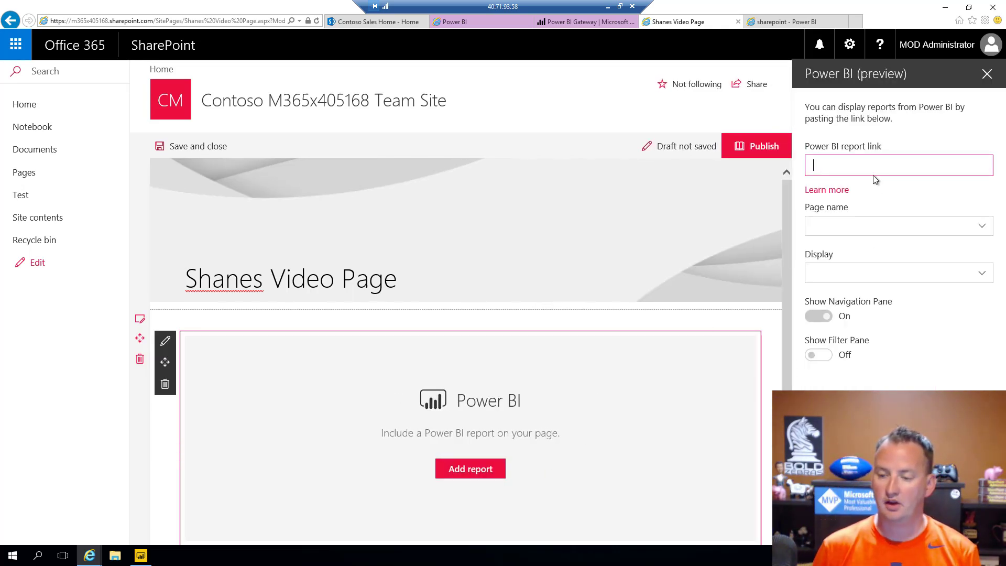
{"action": "key", "text": "ctrl+v"}
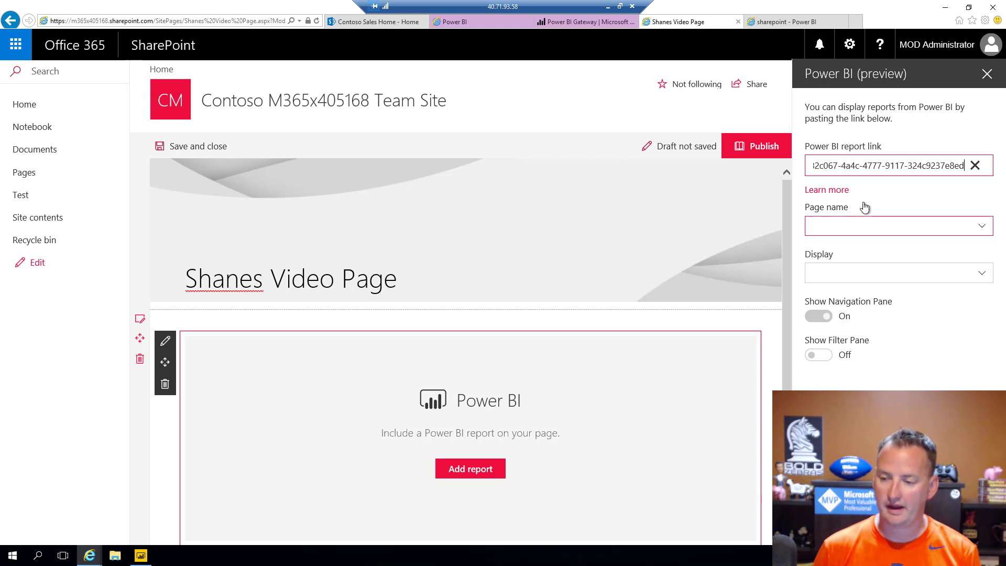
{"action": "left_click", "coordinate": [904, 230]}
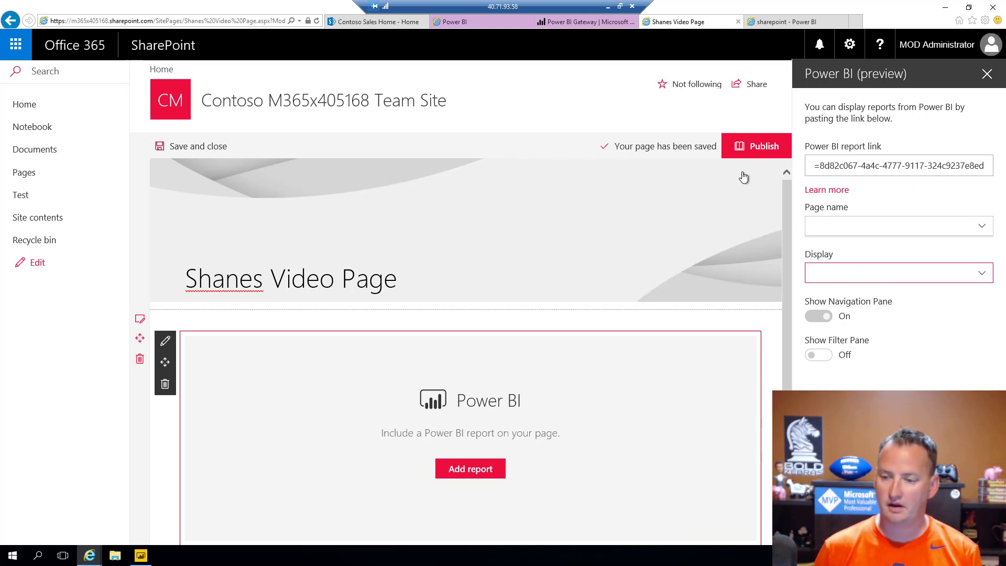
Publish Shanes Video Page with the embedded blue shirts chart.
{"action": "scroll", "coordinate": [756, 137], "scroll_direction": "down", "scroll_amount": 3}
{"action": "right_click", "coordinate": [754, 125]}
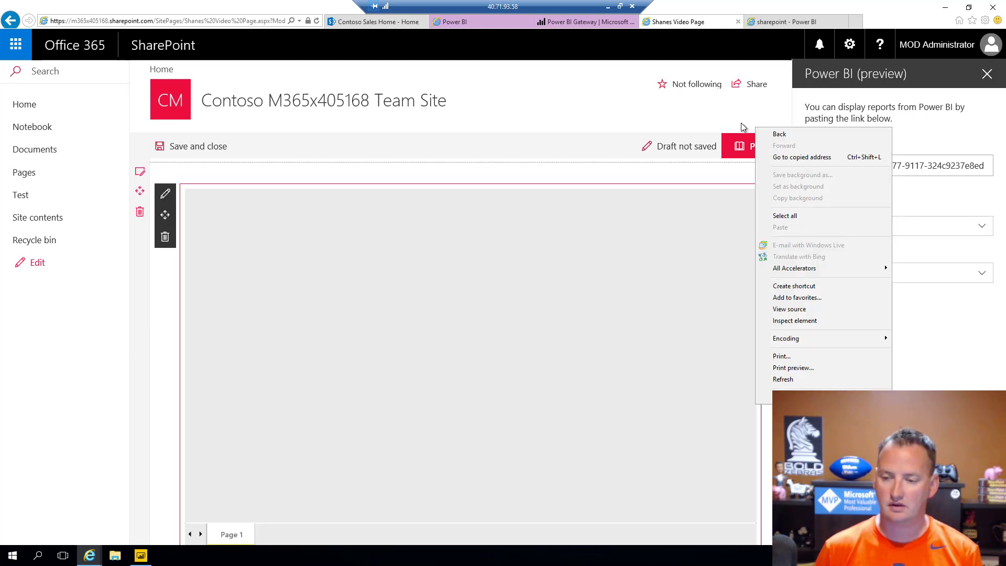
{"action": "left_click", "coordinate": [757, 126]}
{"action": "left_click", "coordinate": [765, 153]}
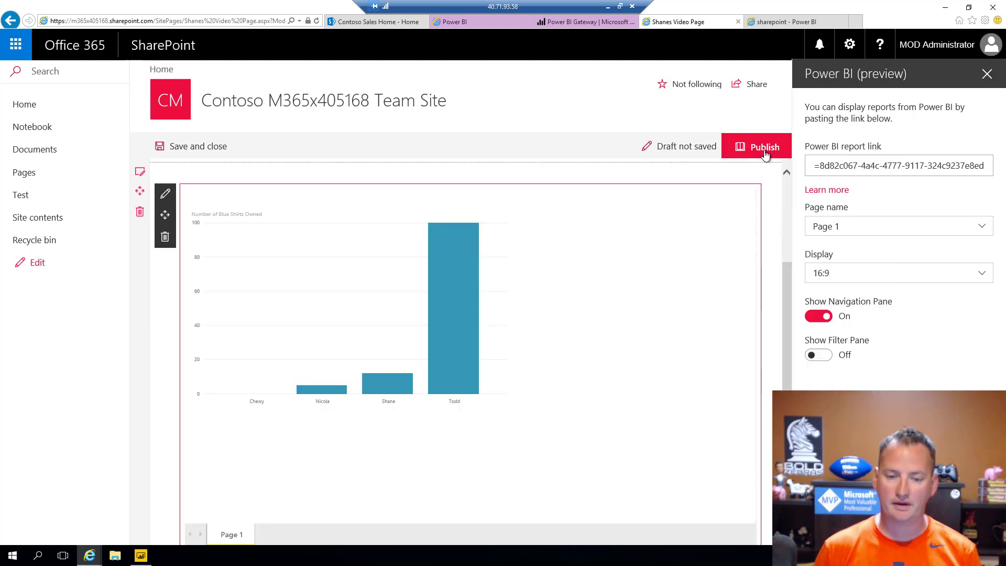